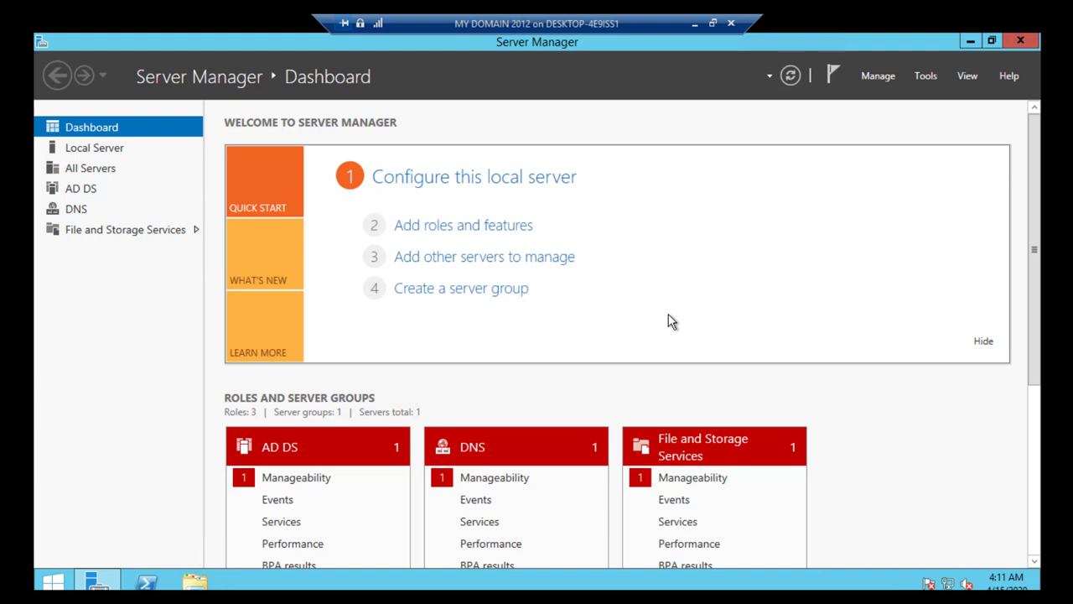
Step: Launch Active Directory Users and Computers from Server Manager's Tools menu
{"action": "left_click", "coordinate": [926, 75]}
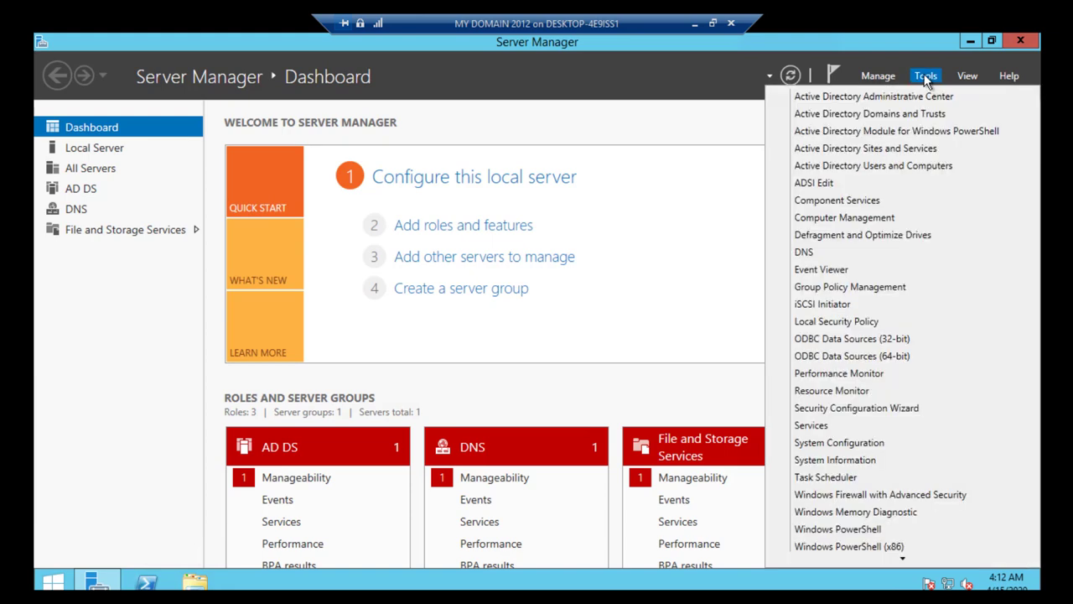
{"action": "left_click", "coordinate": [912, 166]}
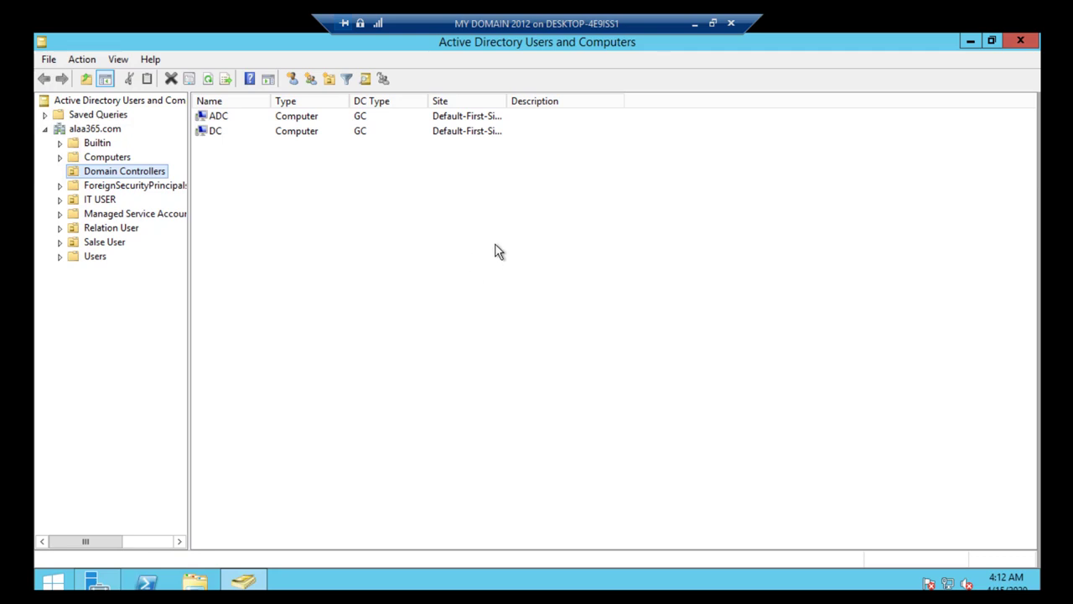
{"action": "double_click", "coordinate": [219, 131]}
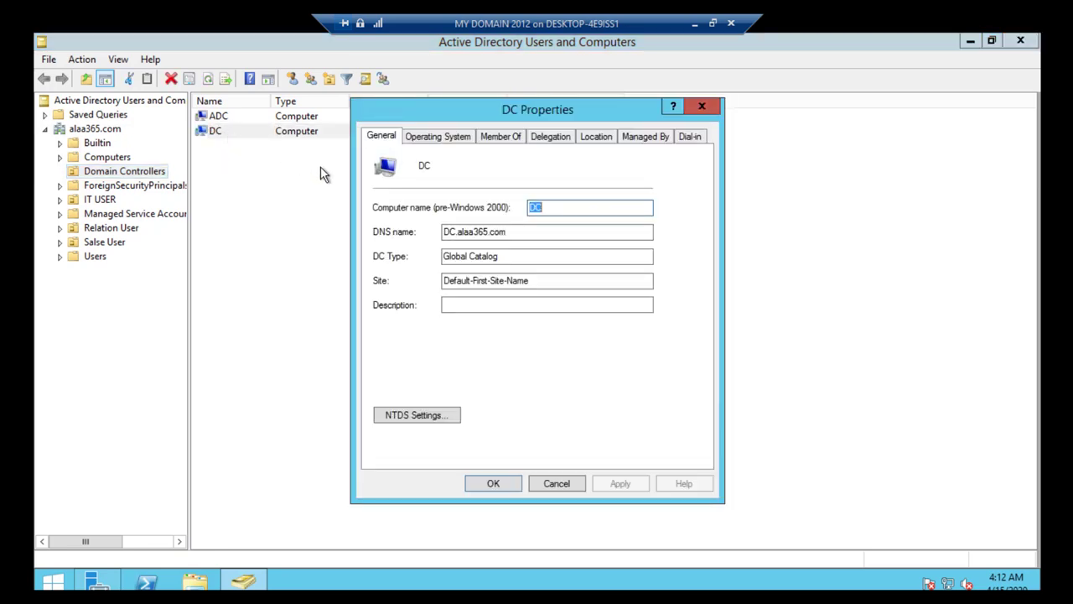
{"action": "left_click", "coordinate": [702, 106]}
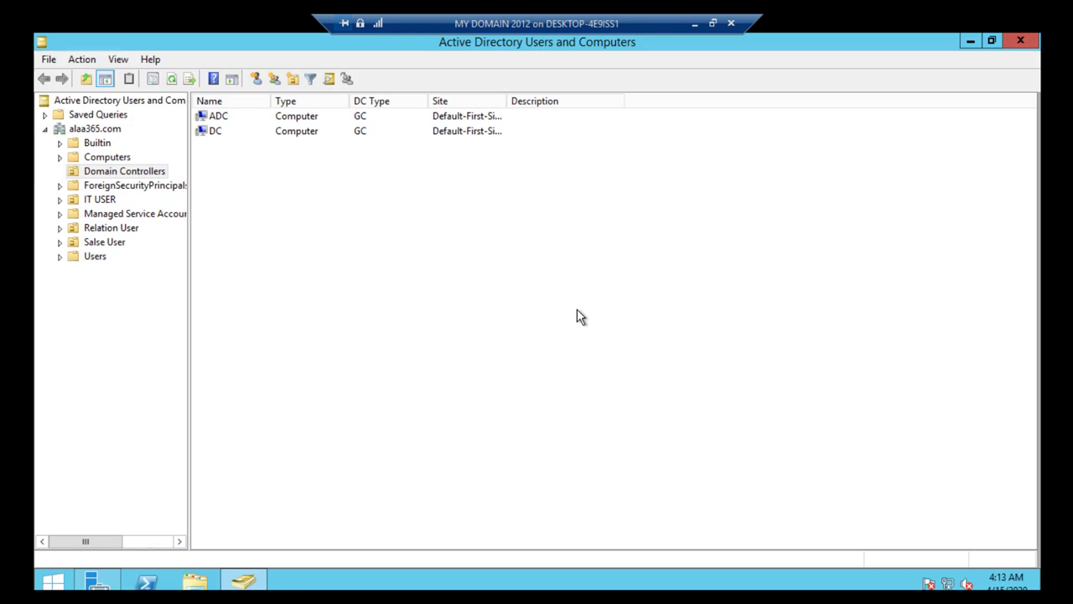
{"action": "double_click", "coordinate": [219, 119]}
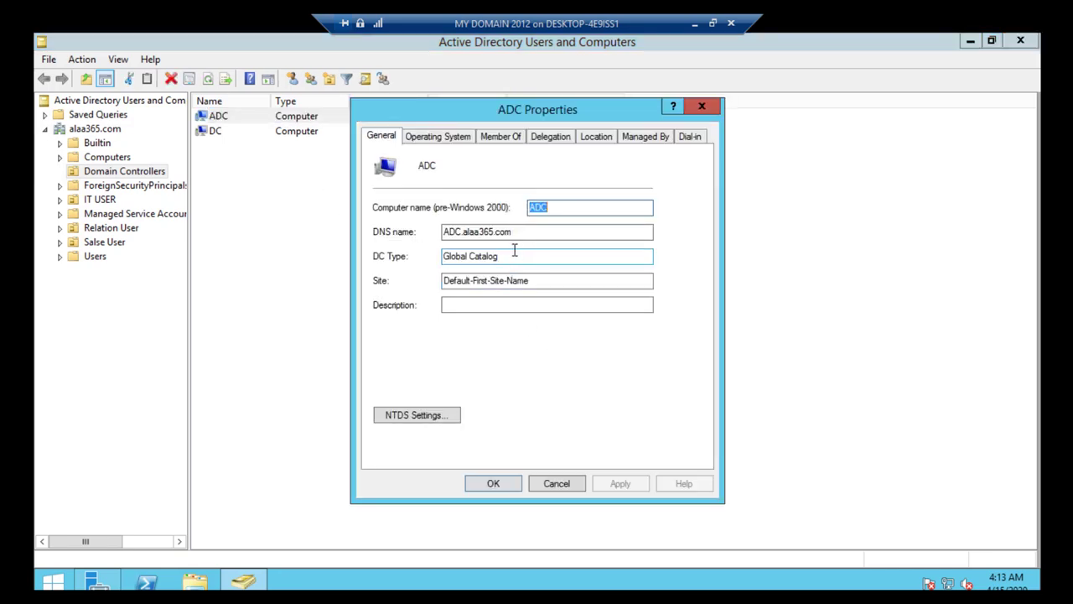
{"action": "left_click", "coordinate": [465, 138]}
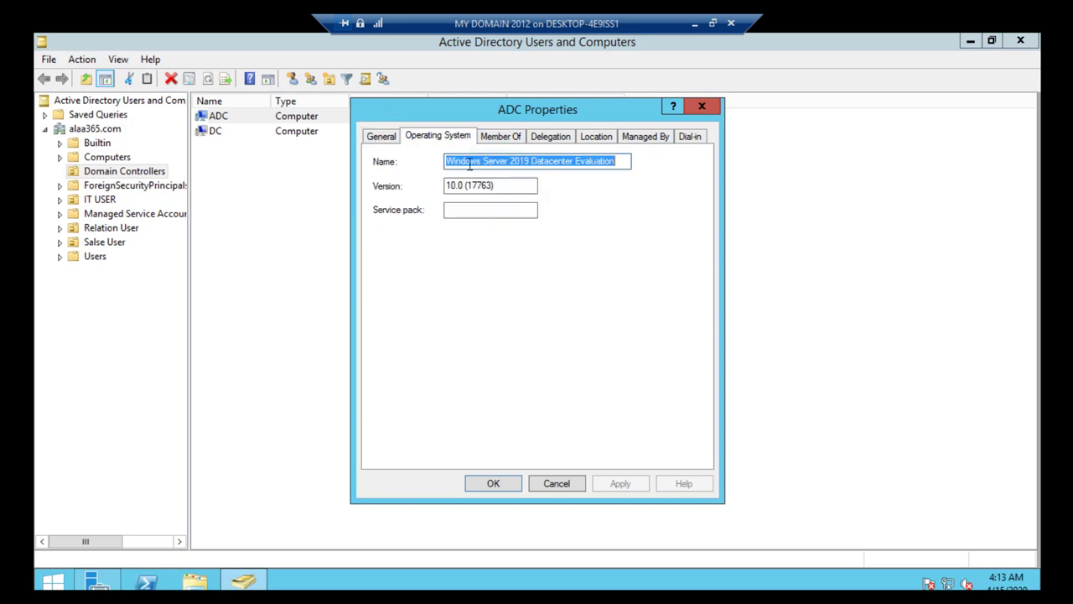
{"action": "left_click", "coordinate": [561, 480]}
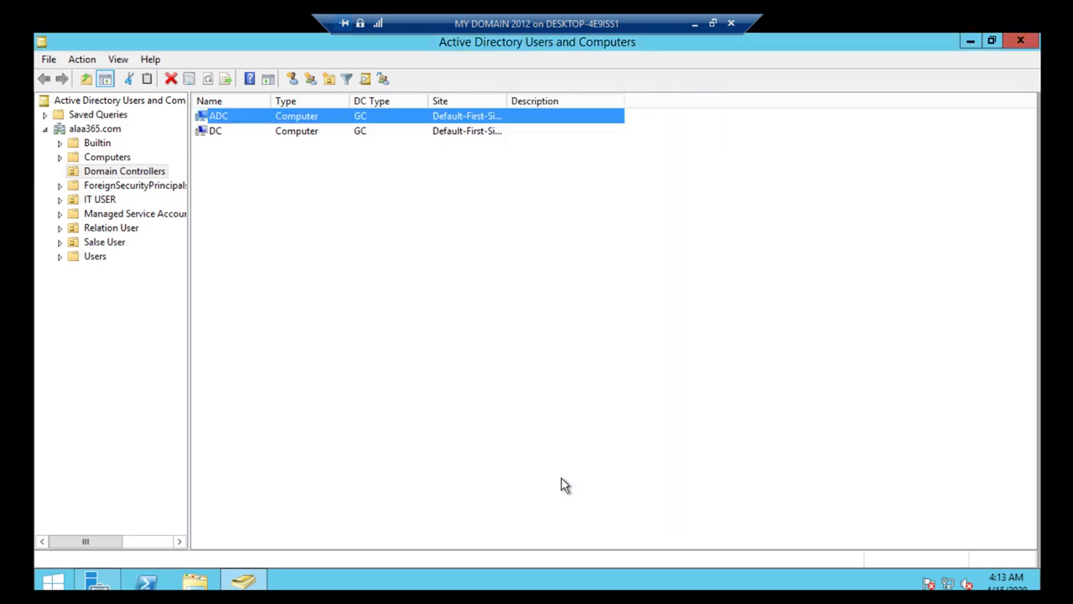
Step: Review the Users, IT USER, Relation User and Salse User accounts, then list computers MOHAMAD, OMAR, ROAA
{"action": "left_click", "coordinate": [97, 257]}
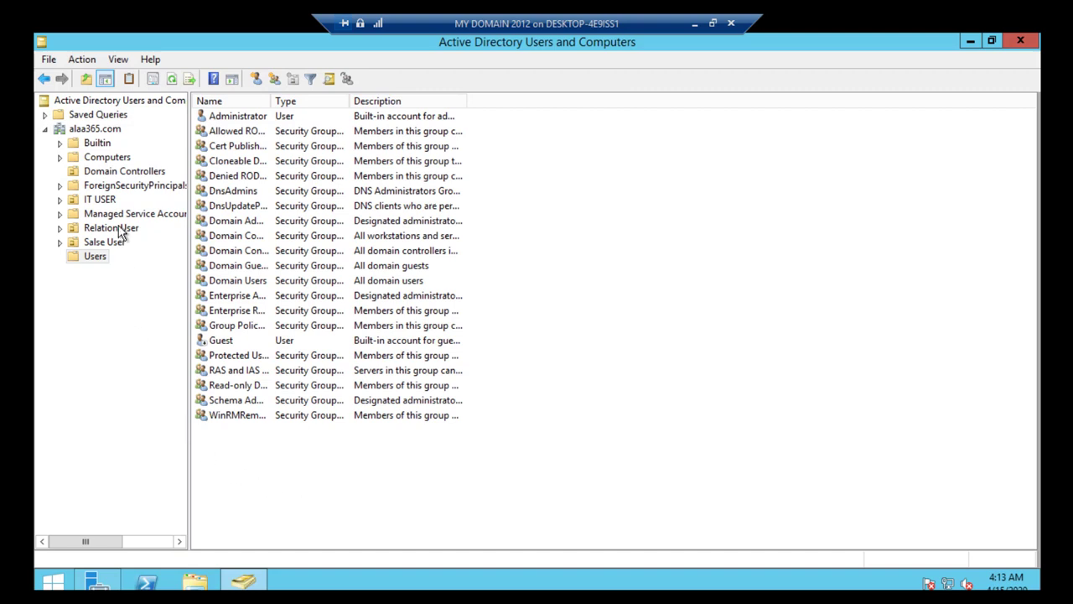
{"action": "left_click", "coordinate": [111, 200]}
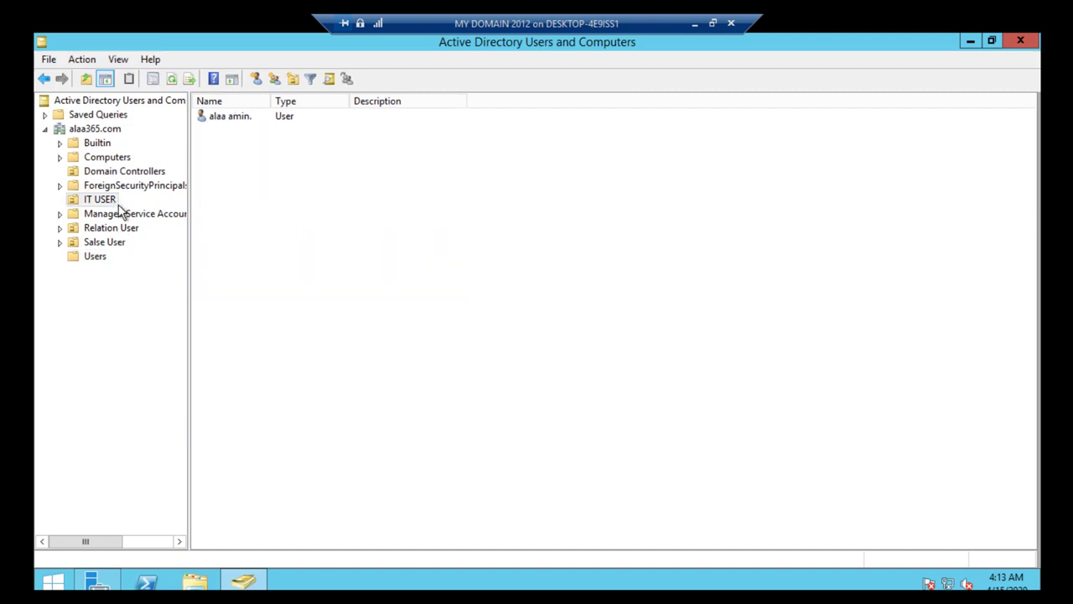
{"action": "left_click", "coordinate": [126, 233]}
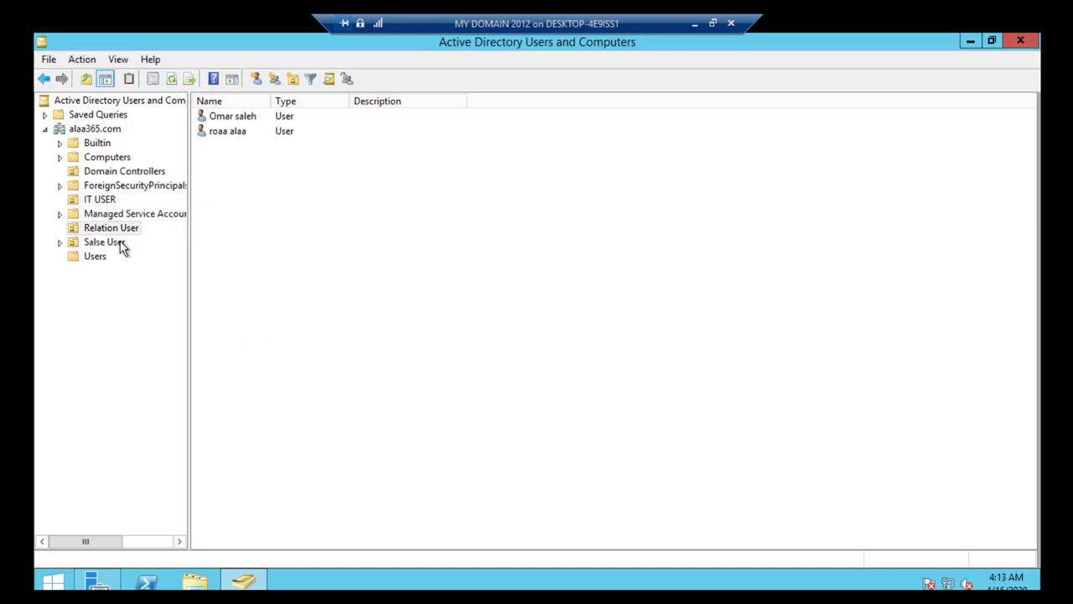
{"action": "left_click", "coordinate": [122, 245]}
{"action": "left_click", "coordinate": [110, 203]}
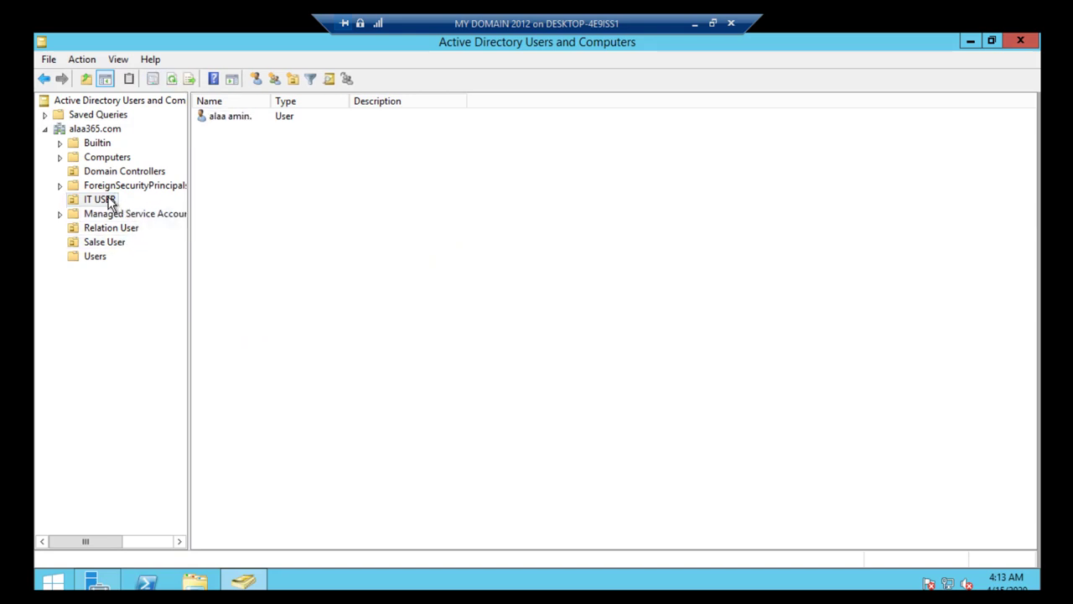
{"action": "left_click", "coordinate": [112, 229]}
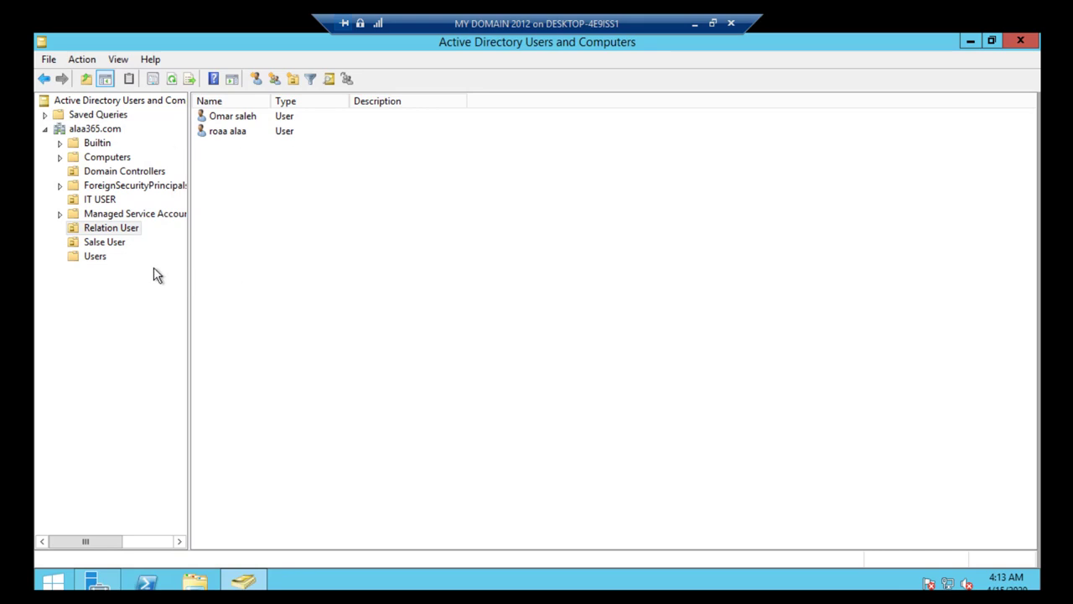
{"action": "left_click", "coordinate": [110, 244]}
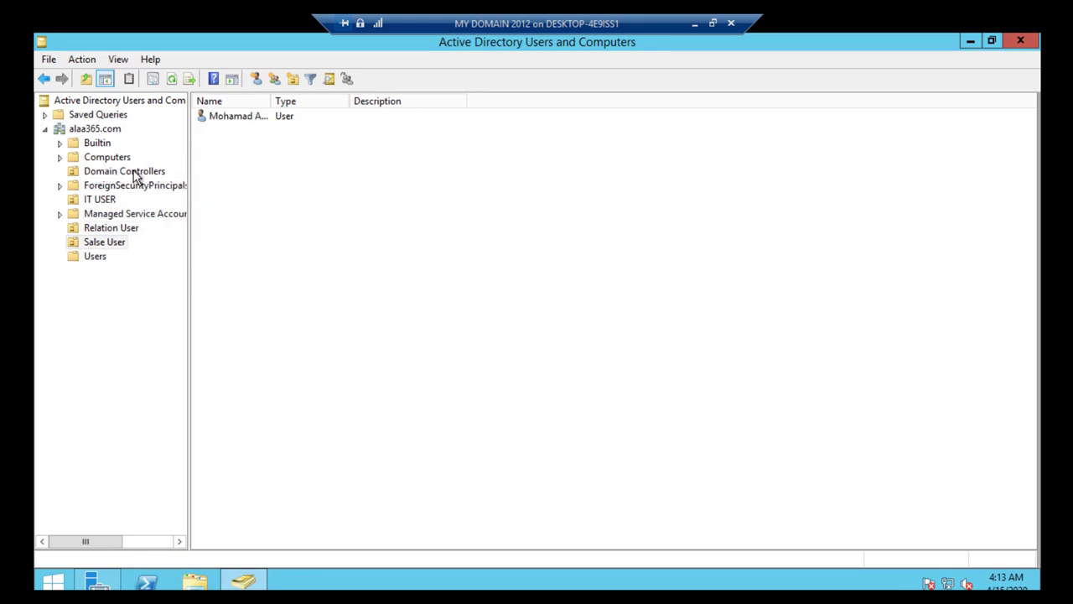
{"action": "left_click", "coordinate": [105, 161]}
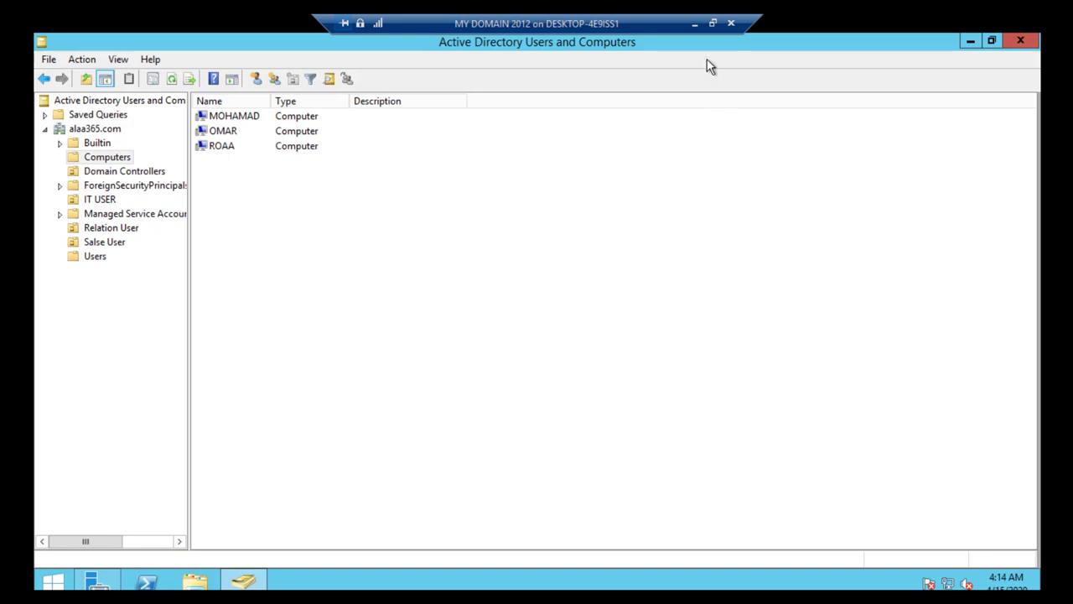
Step: Minimize the server session and the Paint diagram to reach the local desktop
{"action": "left_click", "coordinate": [694, 26]}
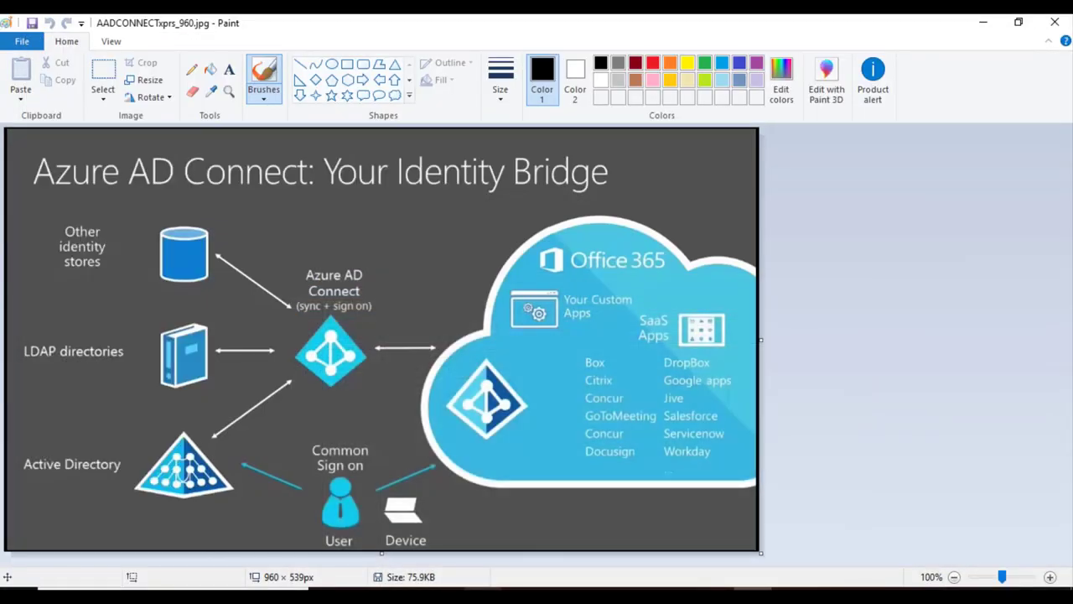
{"action": "key", "text": "super+d"}
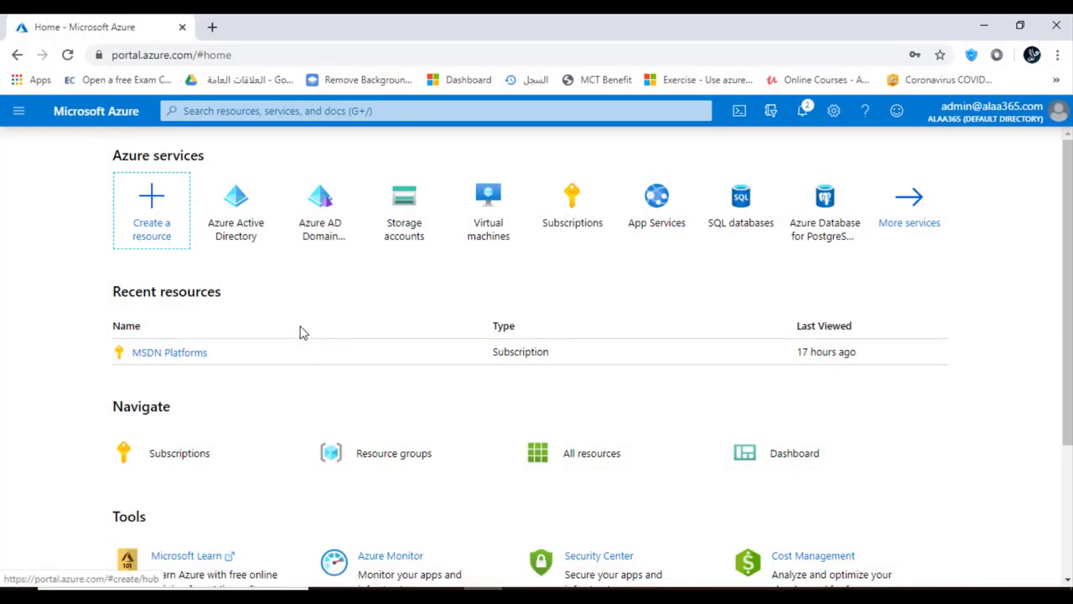
Step: Go to Azure Active Directory's Azure AD Connect page, which shows sync Not Installed
{"action": "left_click", "coordinate": [232, 216]}
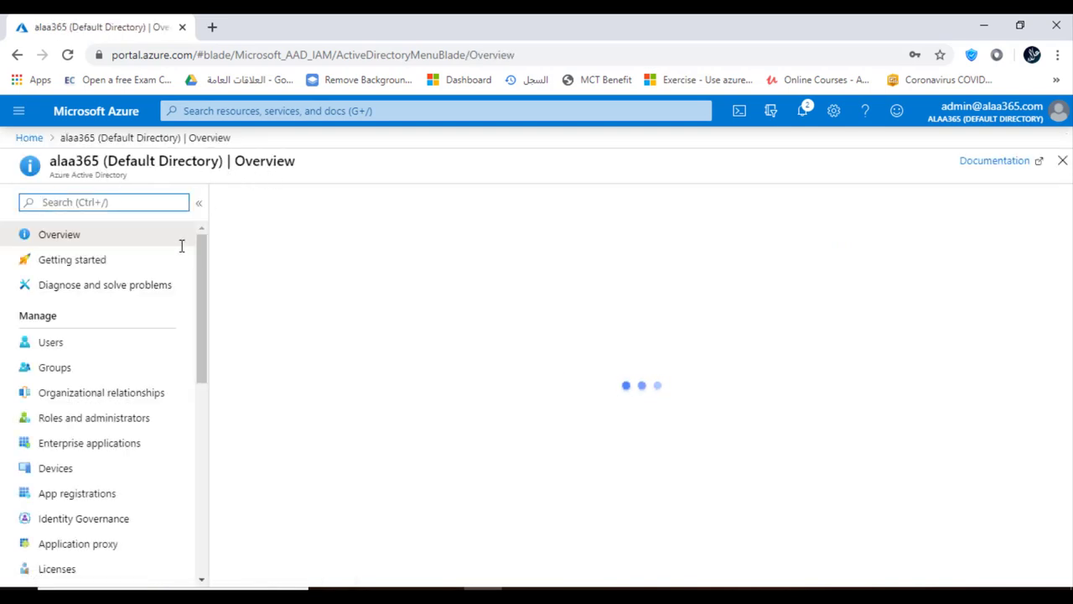
{"action": "left_click_drag", "start_coordinate": [202, 273], "coordinate": [199, 354]}
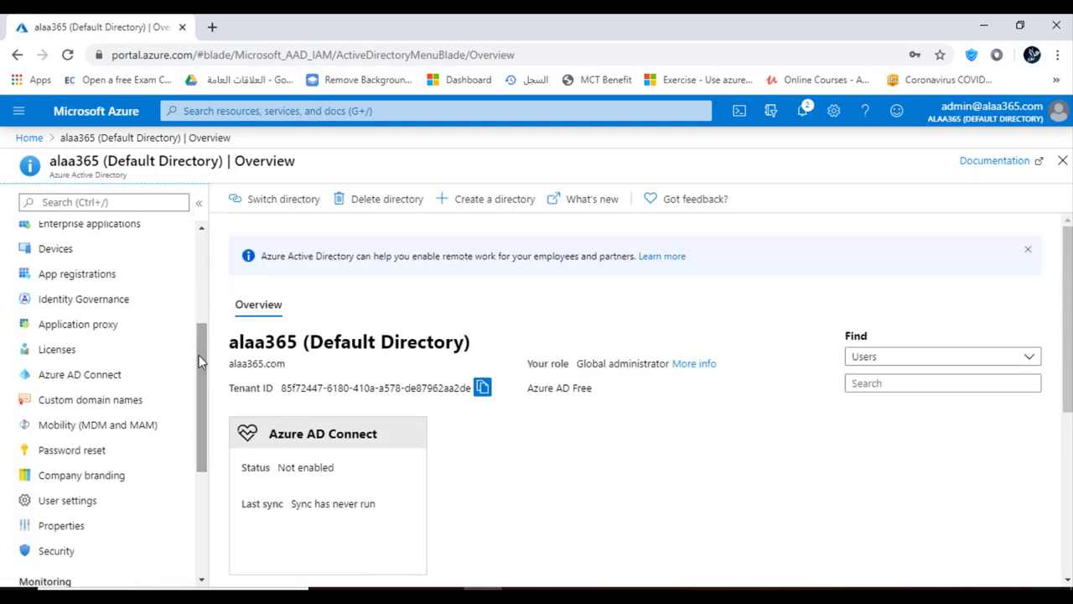
{"action": "left_click", "coordinate": [96, 379]}
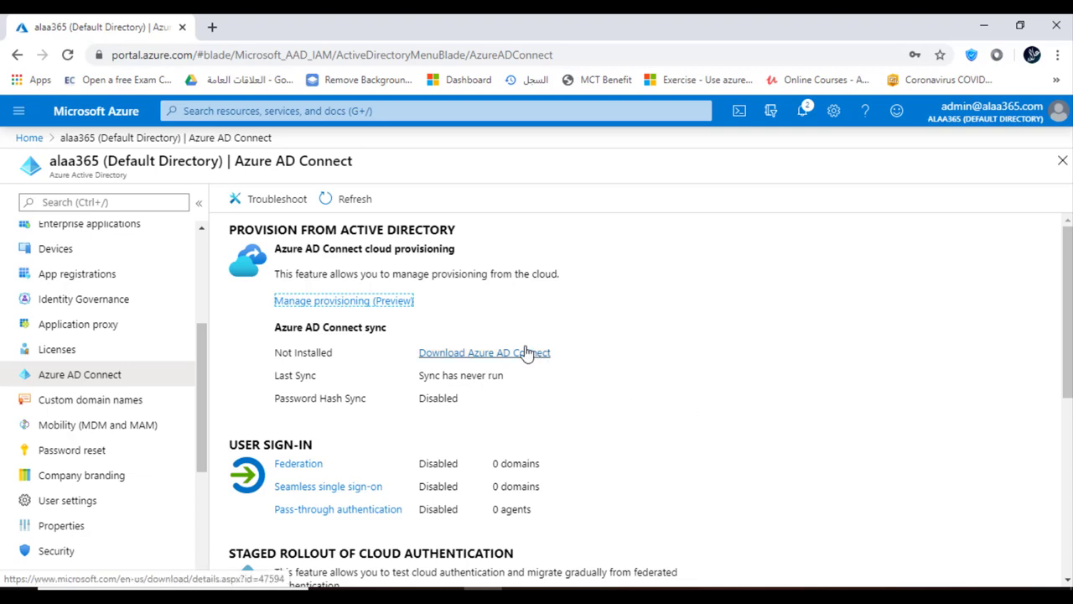
Step: In a new tab, search Google for 'azure ad connect'
{"action": "left_click", "coordinate": [217, 29]}
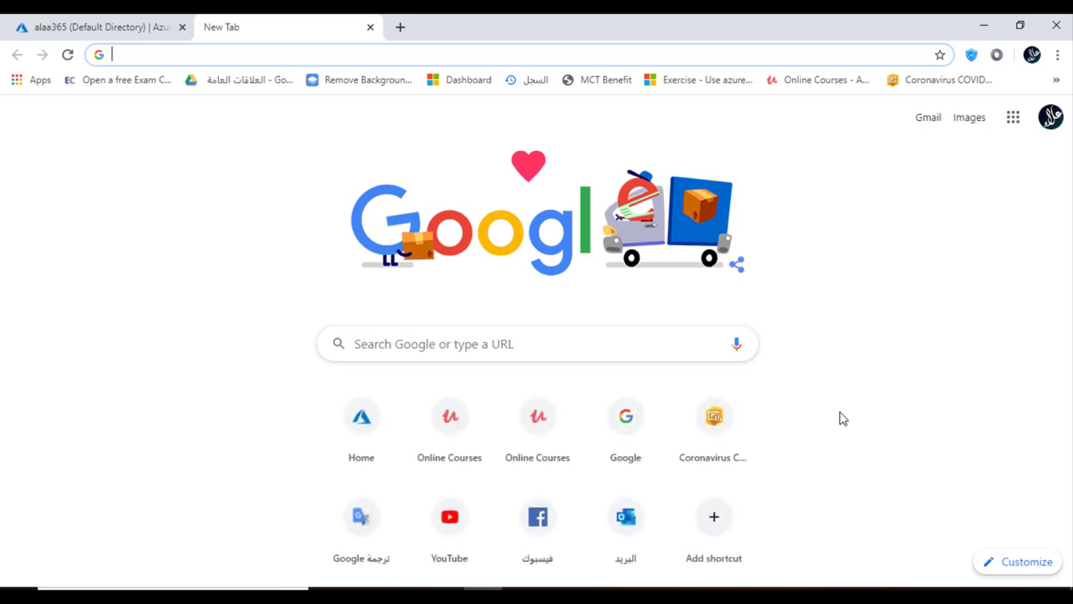
{"action": "left_click", "coordinate": [626, 423]}
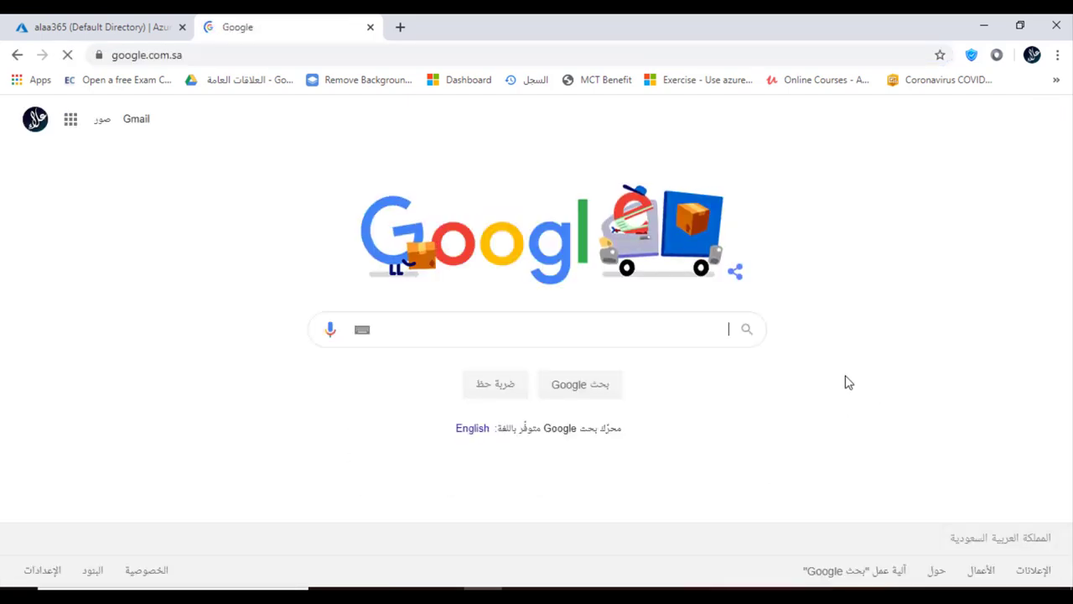
{"action": "type", "text": "azure ad"}
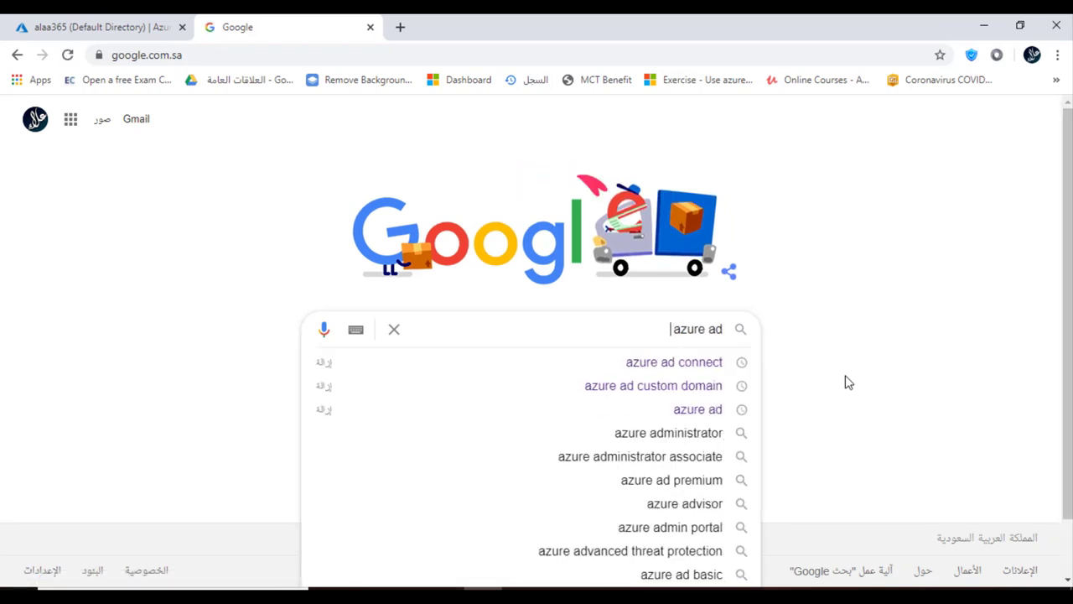
{"action": "type", "text": " conn"}
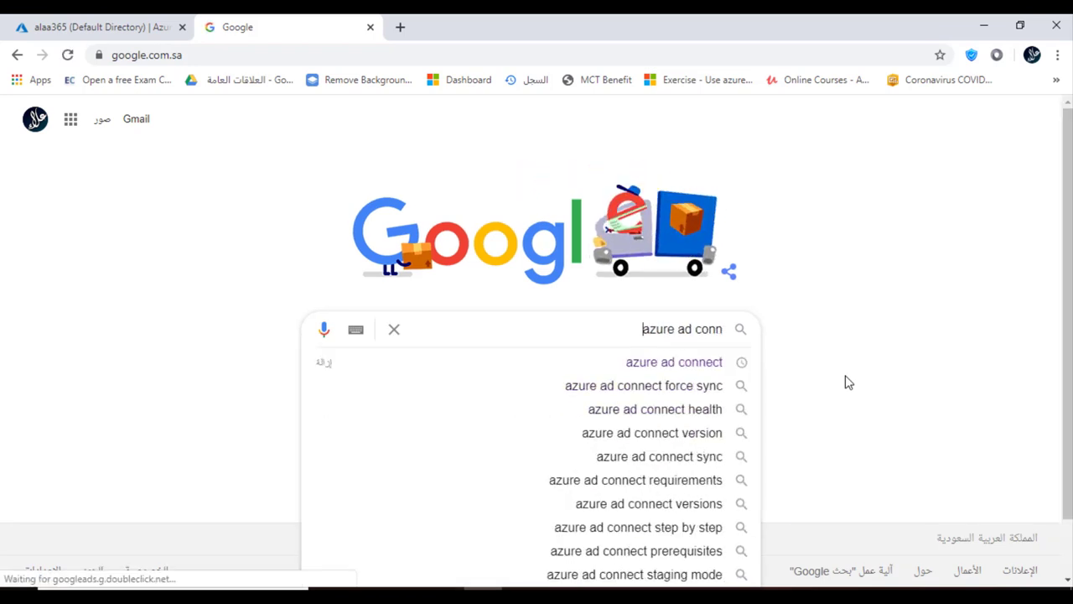
{"action": "left_click", "coordinate": [699, 364]}
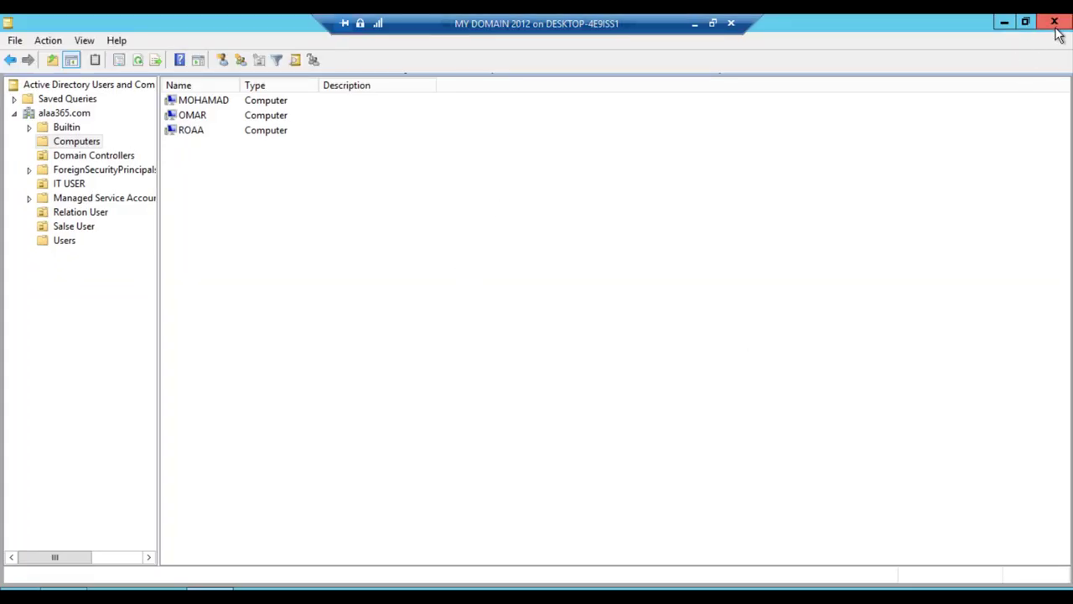
Step: Close Active Directory Users and Computers and Server Manager, and select the AzureADConnect installer
{"action": "left_click", "coordinate": [1054, 22]}
{"action": "left_click", "coordinate": [1061, 25]}
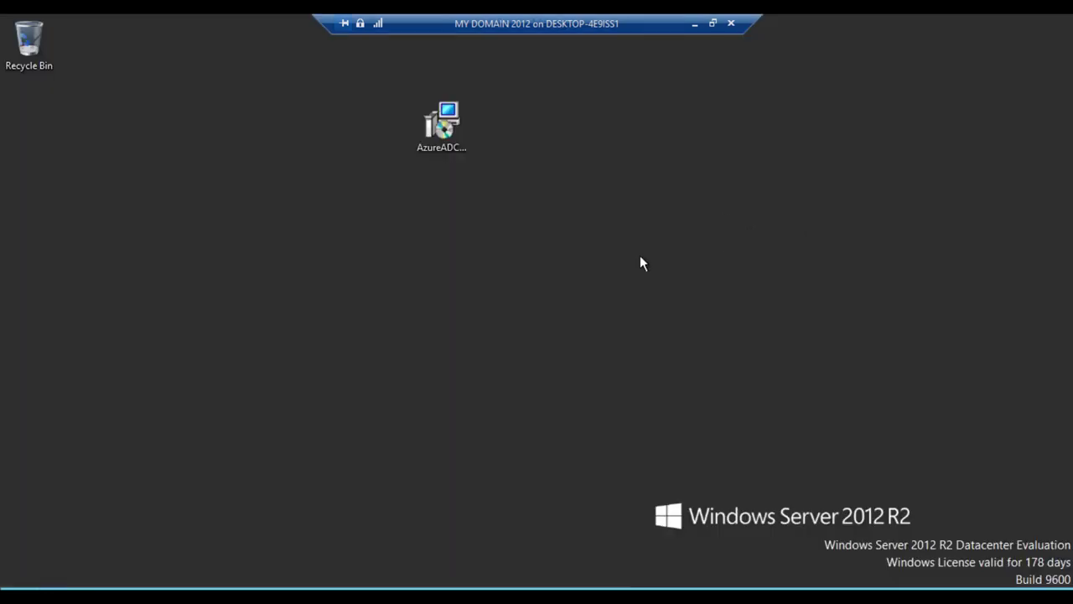
{"action": "left_click", "coordinate": [460, 124]}
{"action": "left_click", "coordinate": [681, 224]}
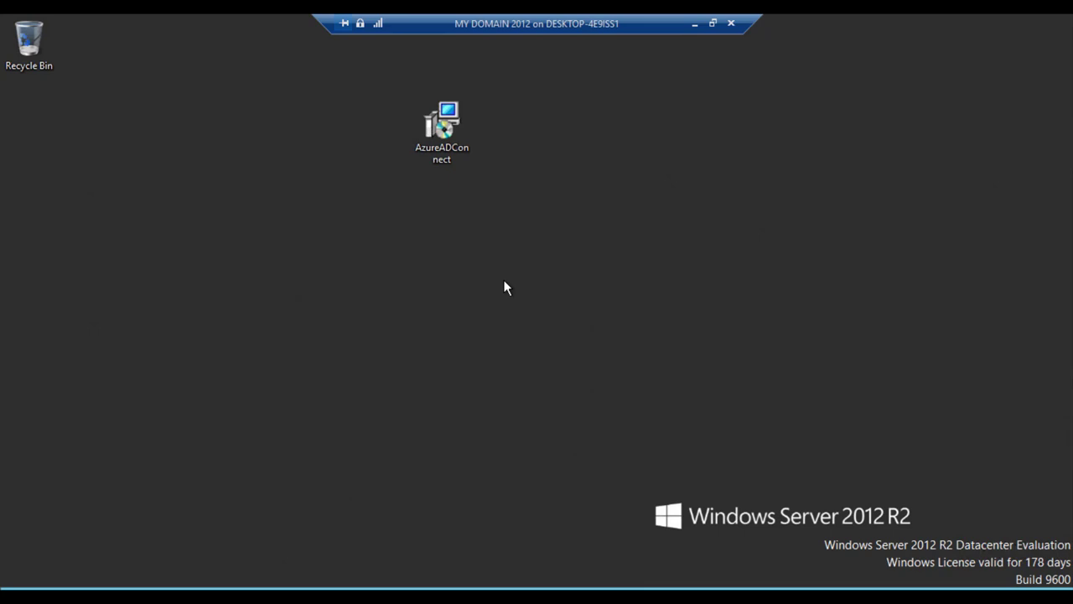
Step: Install and run Azure AD Connect from the AzureADConnect installer
{"action": "right_click", "coordinate": [447, 134]}
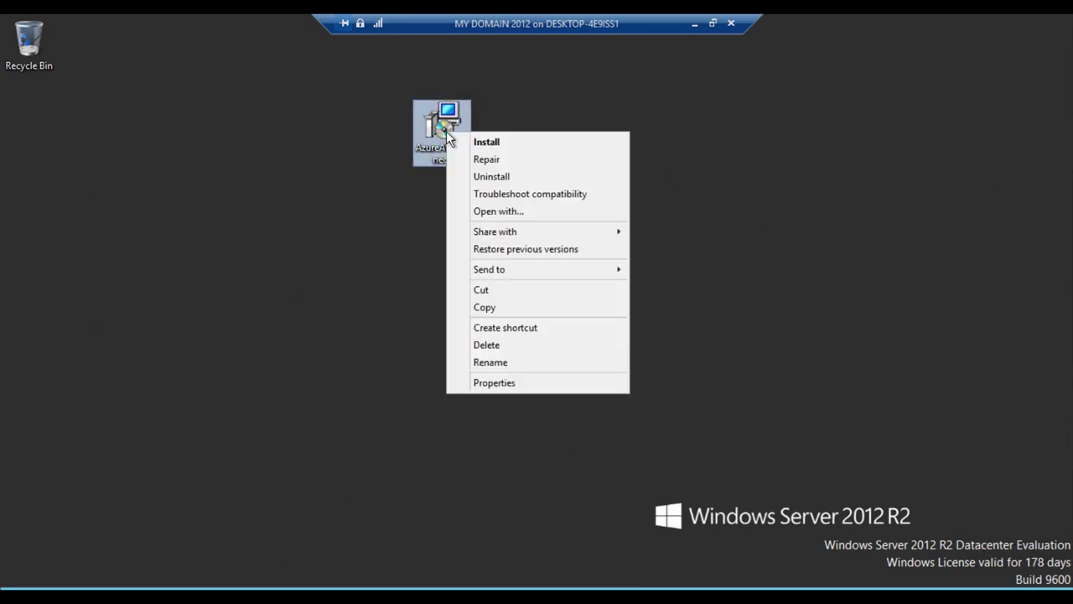
{"action": "left_click", "coordinate": [487, 143]}
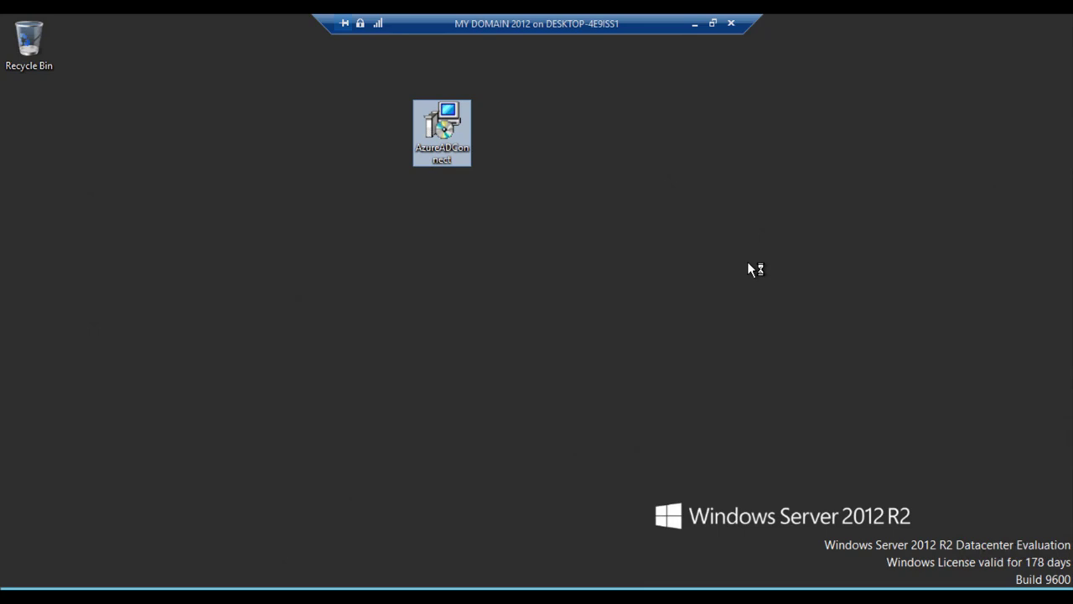
{"action": "key", "text": "alt+r"}
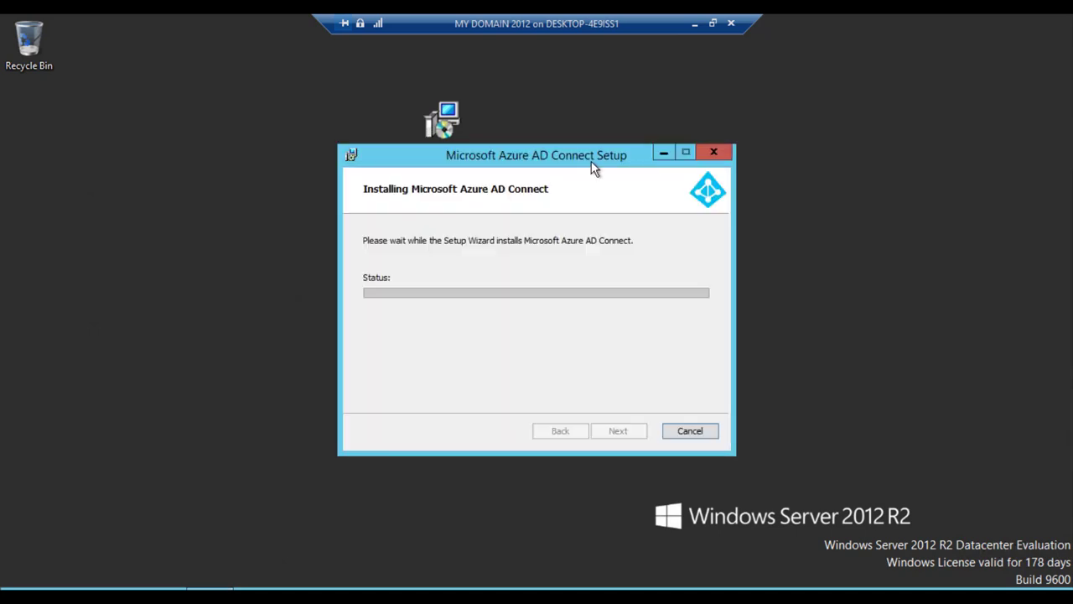
{"action": "left_click_drag", "start_coordinate": [594, 155], "coordinate": [554, 91]}
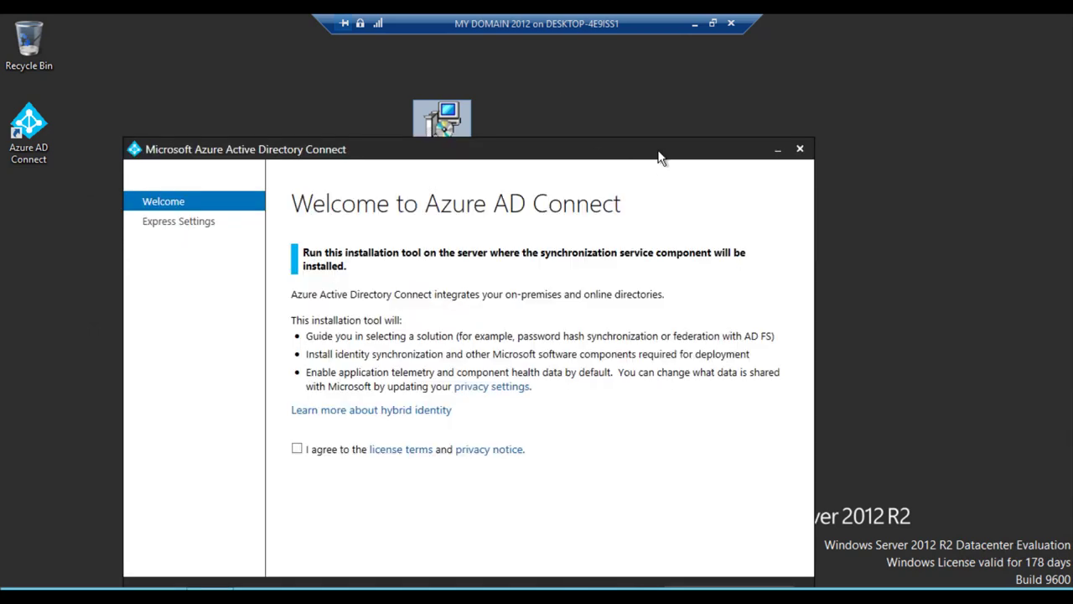
Step: Agree to the license terms and privacy notice and continue to Express Settings
{"action": "left_click_drag", "start_coordinate": [658, 152], "coordinate": [659, 64]}
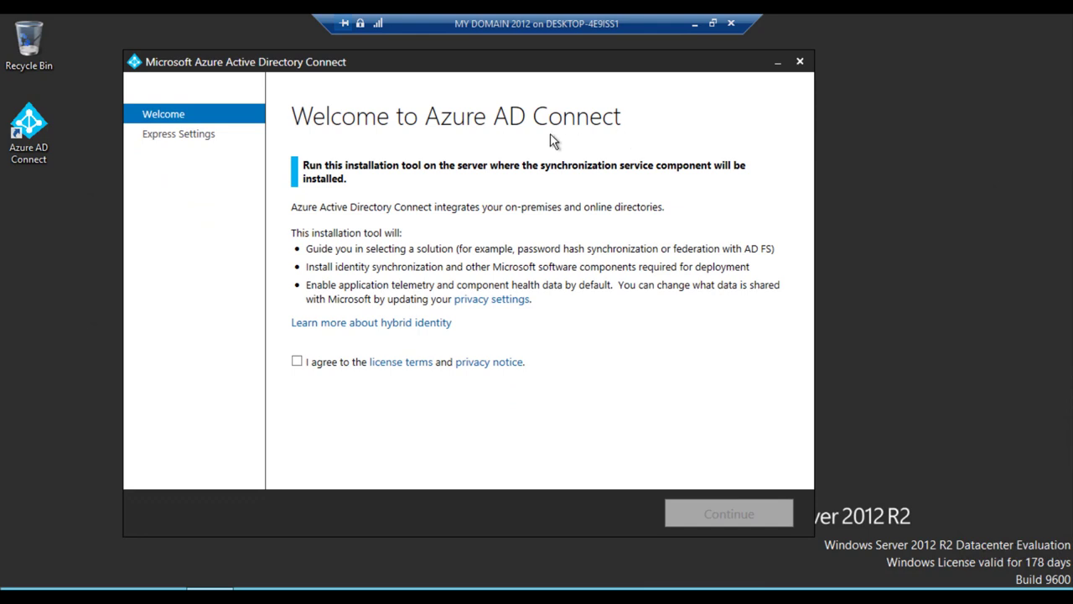
{"action": "left_click", "coordinate": [298, 363]}
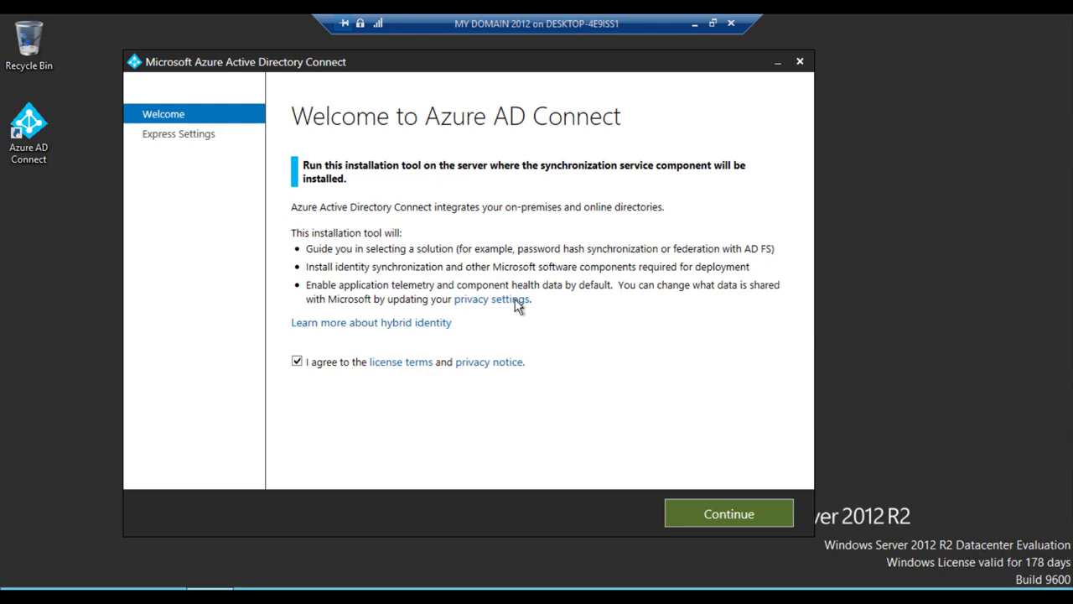
{"action": "left_click", "coordinate": [717, 513]}
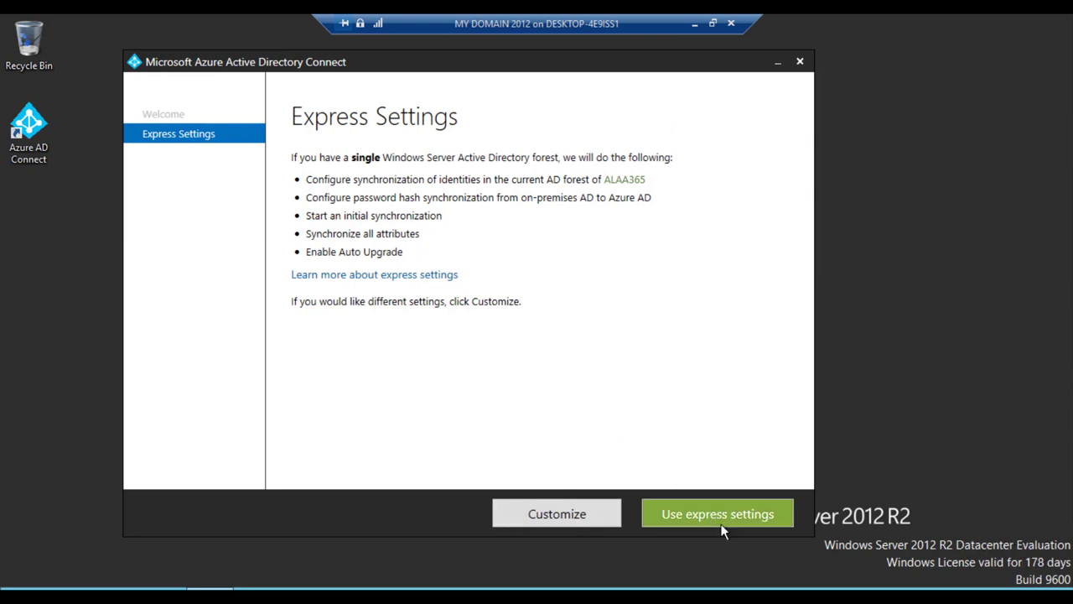
Step: Preview the Customize options, go back, and proceed with express settings
{"action": "left_click", "coordinate": [604, 512]}
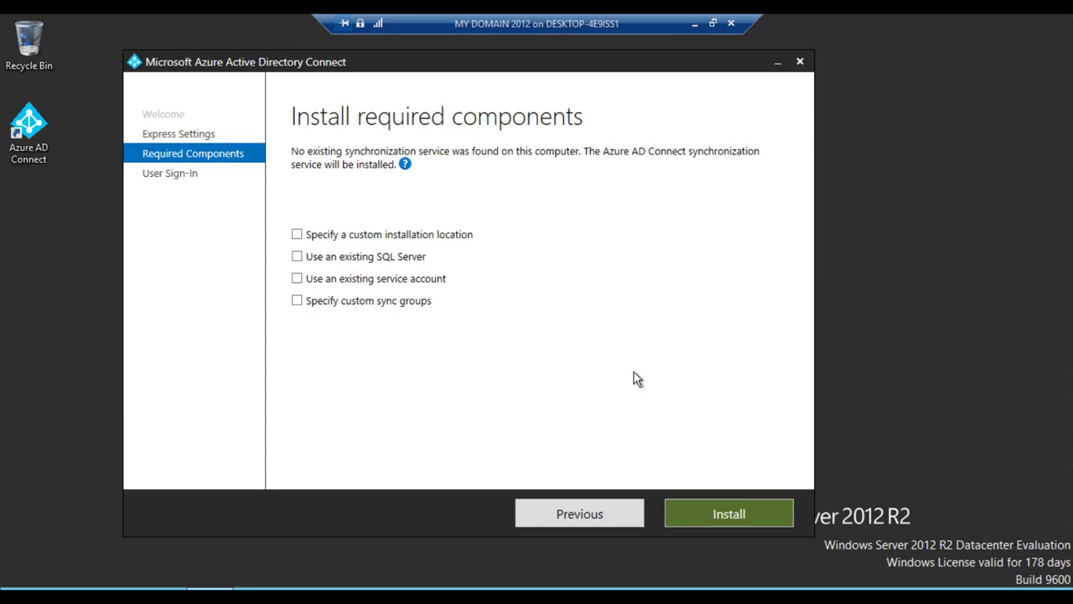
{"action": "left_click", "coordinate": [592, 513]}
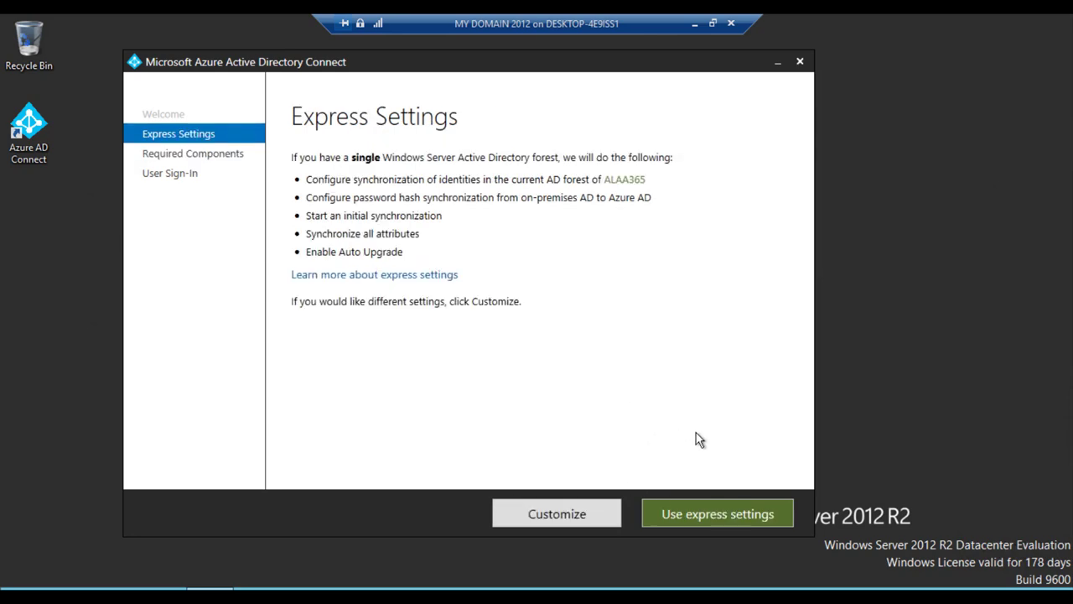
{"action": "left_click", "coordinate": [718, 515]}
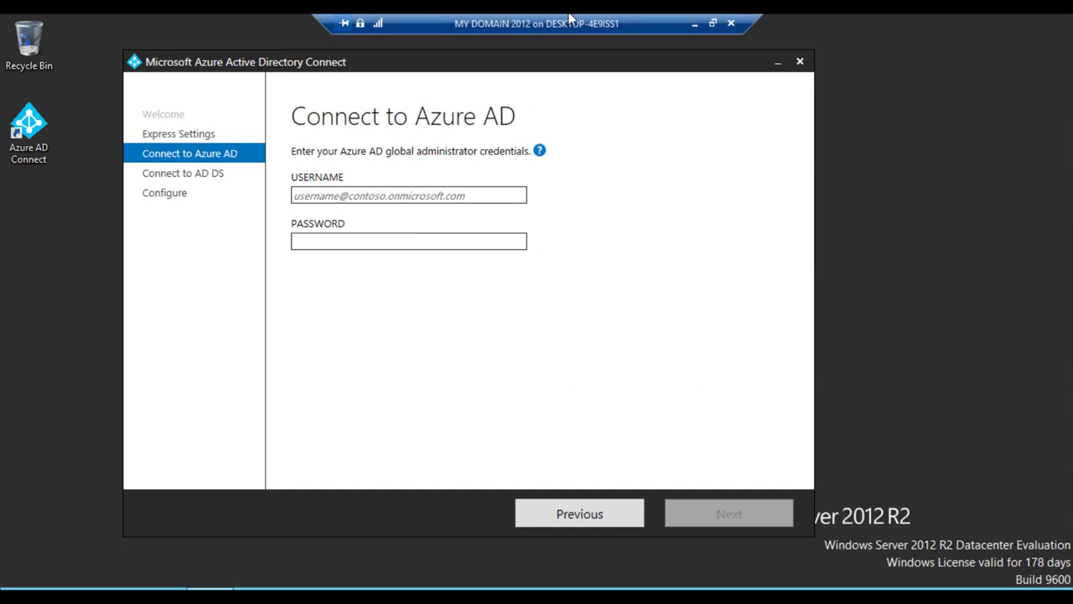
Step: Open the directory's user list in the Azure portal
{"action": "left_click", "coordinate": [694, 24]}
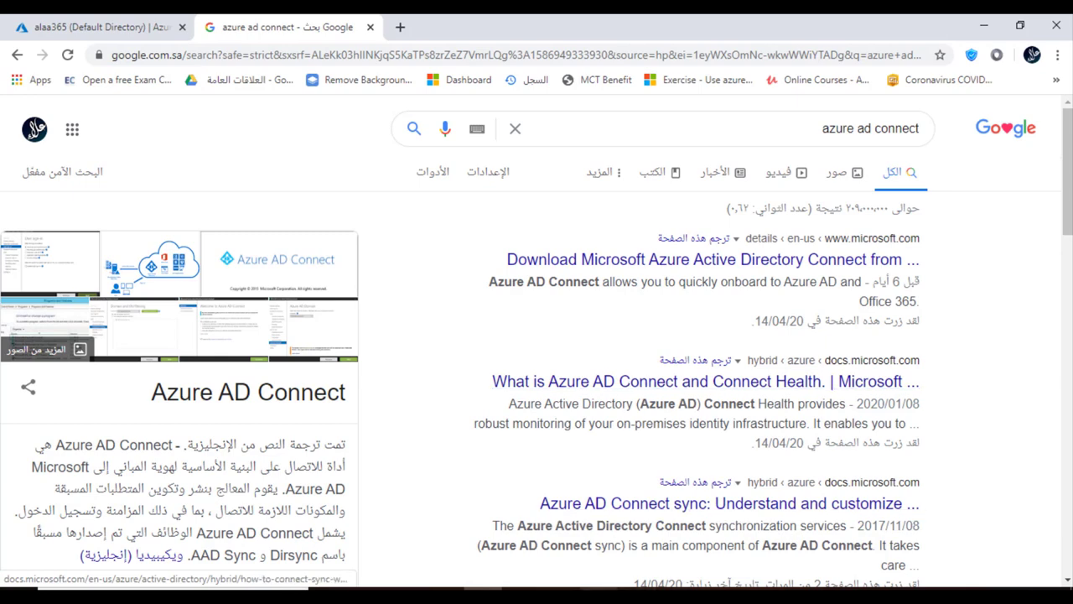
{"action": "left_click", "coordinate": [134, 28]}
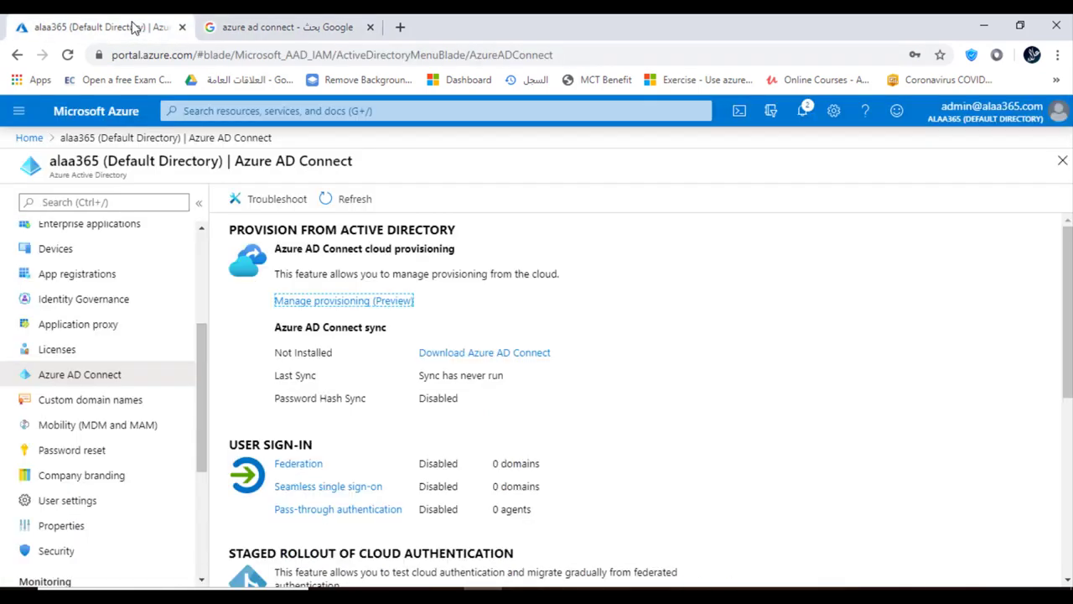
{"action": "scroll", "coordinate": [88, 284], "scroll_direction": "up", "scroll_amount": 2}
{"action": "scroll", "coordinate": [88, 284], "scroll_direction": "up", "scroll_amount": 1}
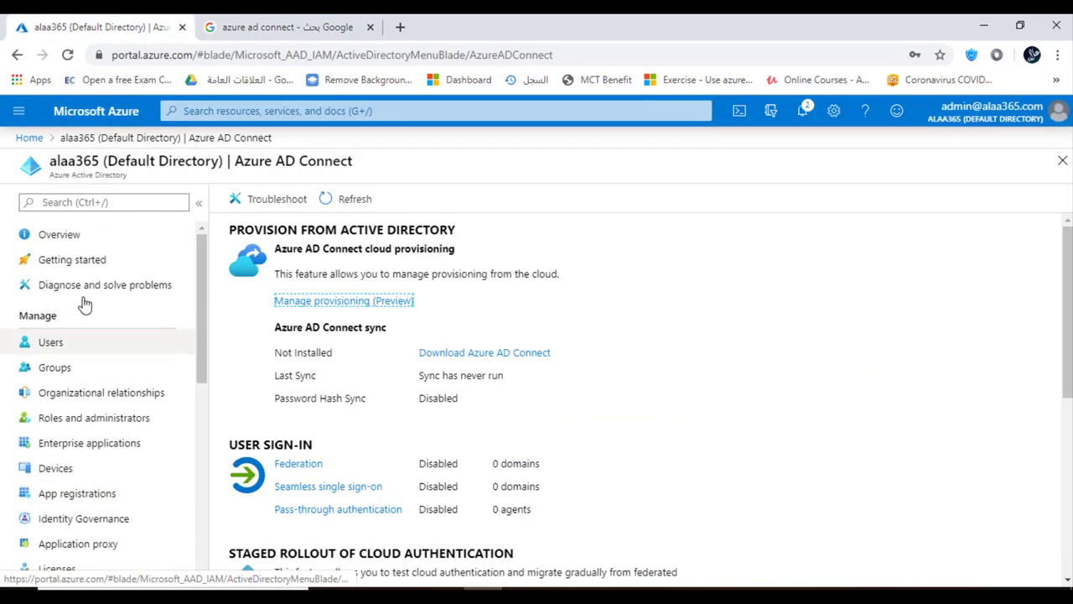
{"action": "left_click", "coordinate": [64, 344]}
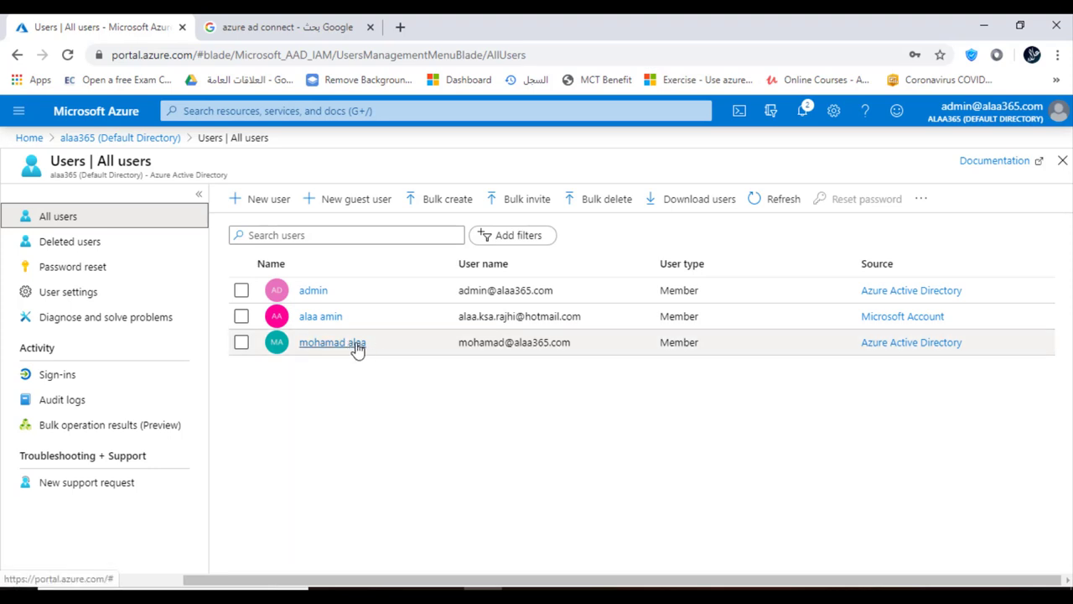
Step: Copy a user's sign-in name and return to the Azure AD Connect wizard
{"action": "left_click_drag", "start_coordinate": [560, 344], "coordinate": [462, 345]}
{"action": "right_click", "coordinate": [465, 344]}
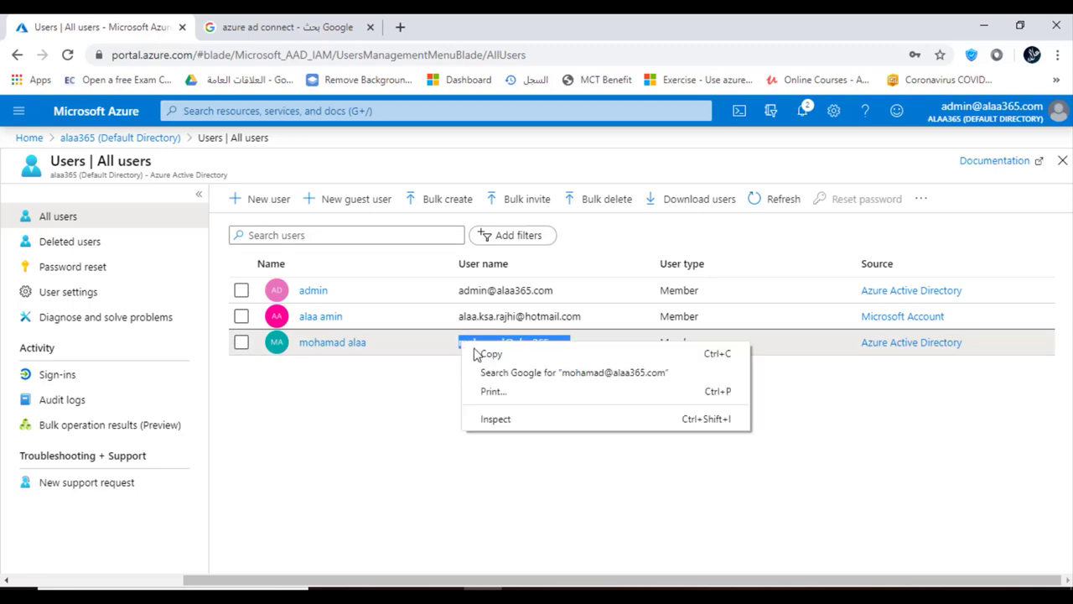
{"action": "left_click", "coordinate": [491, 354]}
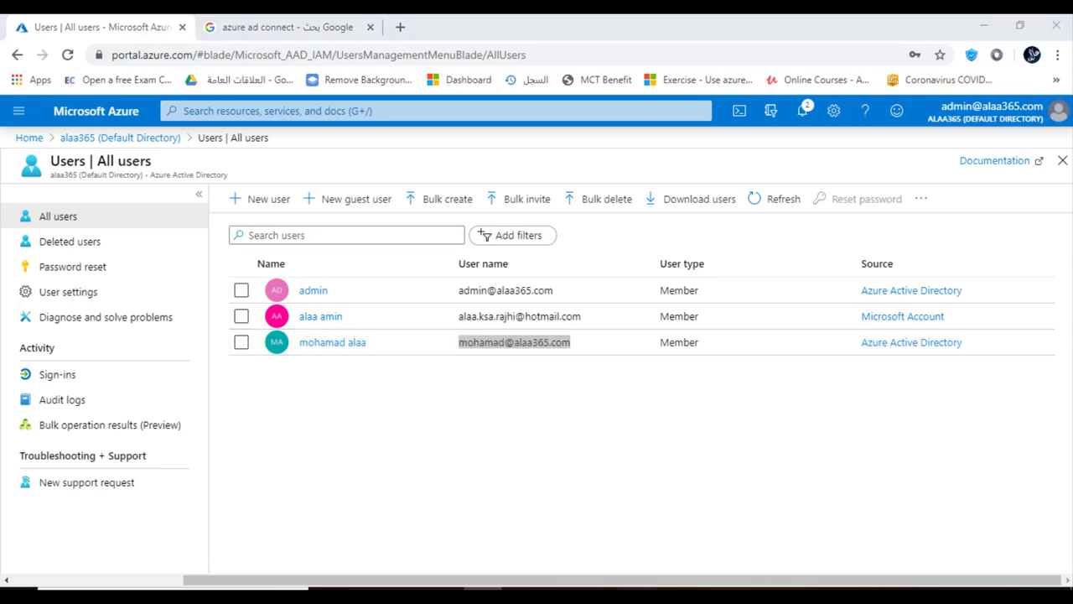
{"action": "key", "text": "alt+Tab"}
{"action": "mouse_move", "coordinate": [543, 156]}
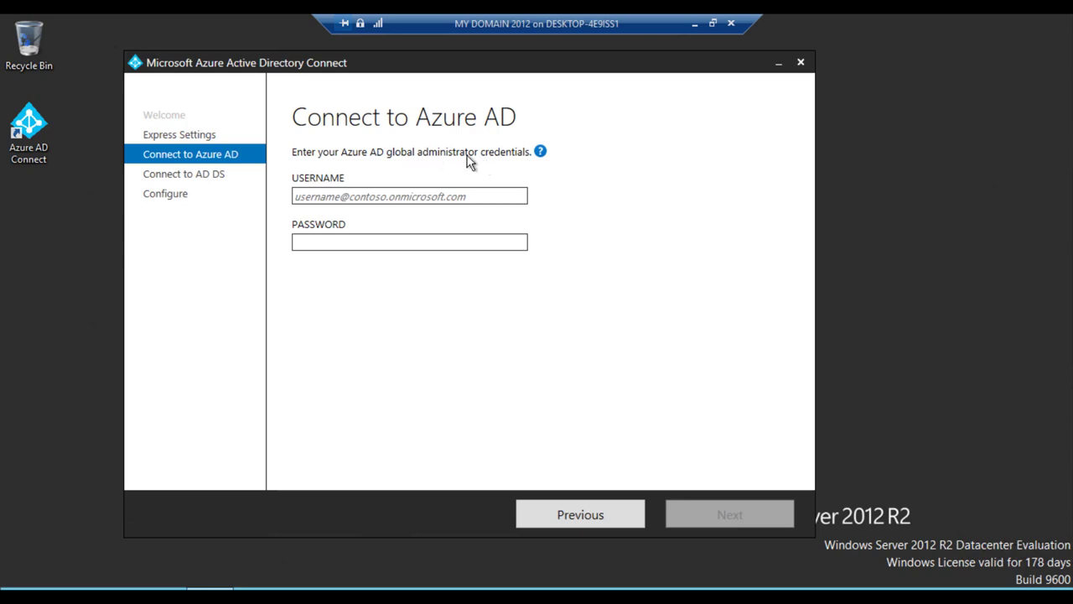
Step: Enter the Azure AD global administrator username and password, then continue
{"action": "left_click", "coordinate": [487, 192]}
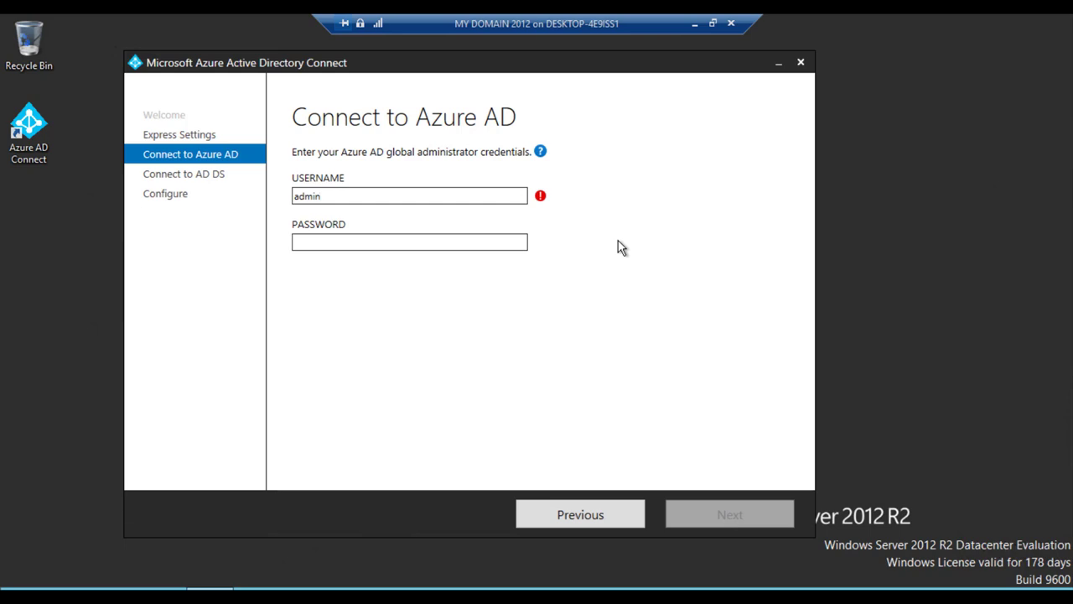
{"action": "left_click", "coordinate": [467, 241]}
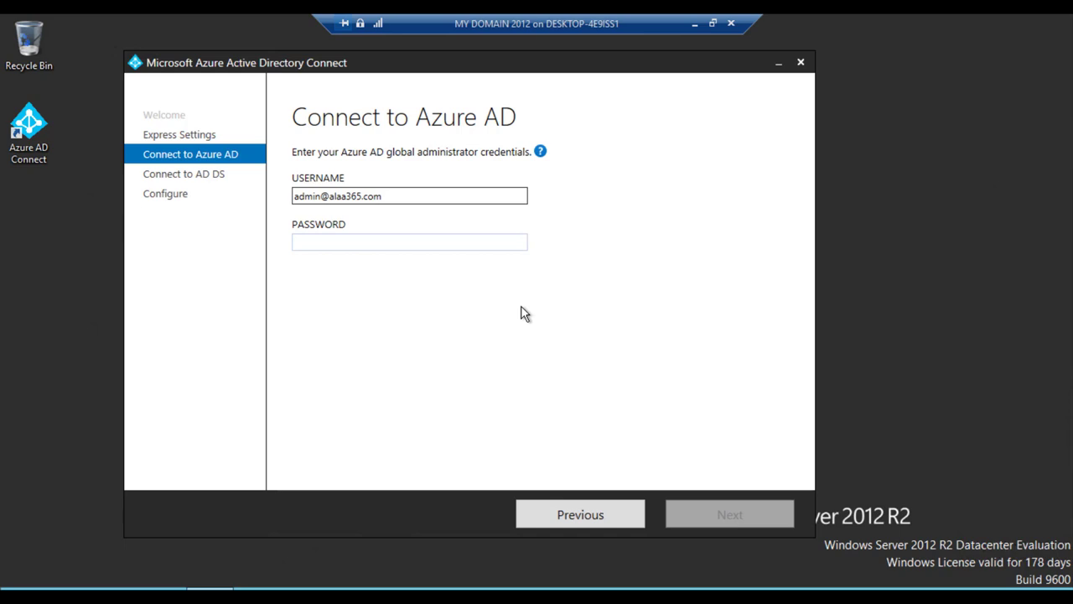
{"action": "type", "text": "*****"}
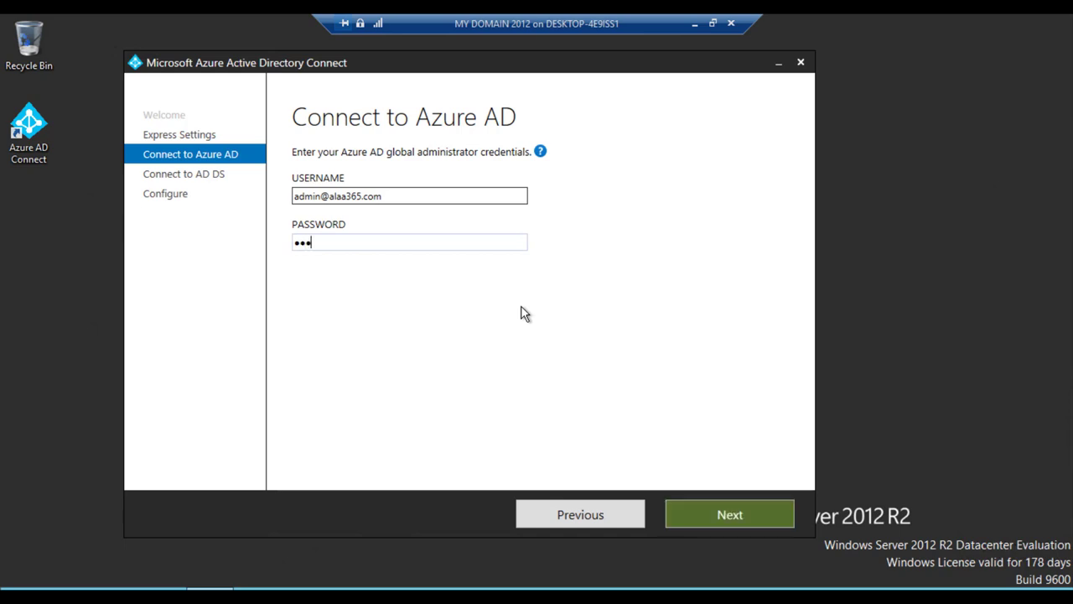
{"action": "type", "text": "***"}
{"action": "left_click", "coordinate": [726, 510]}
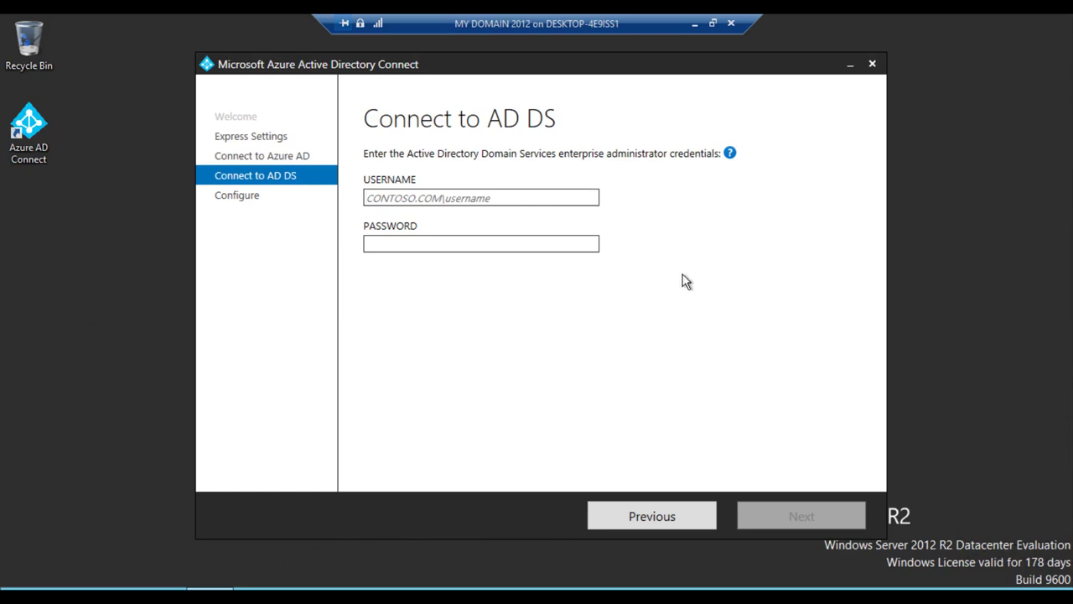
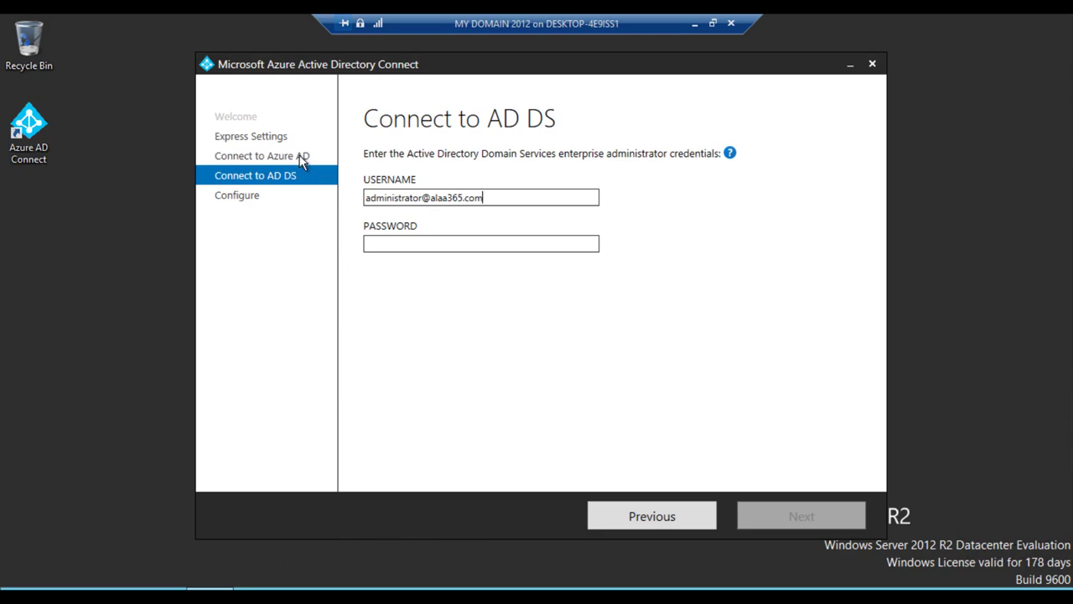
Step: Enter the domain administrator username and password as the AD DS enterprise admin credentials and continue
{"action": "left_click", "coordinate": [483, 245]}
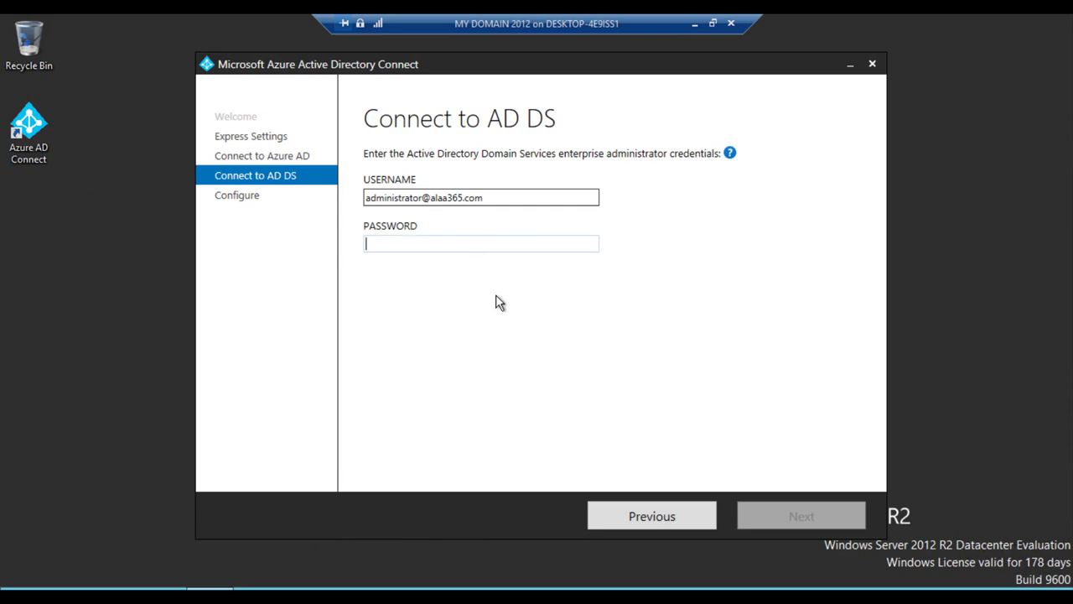
{"action": "type", "text": "•••••"}
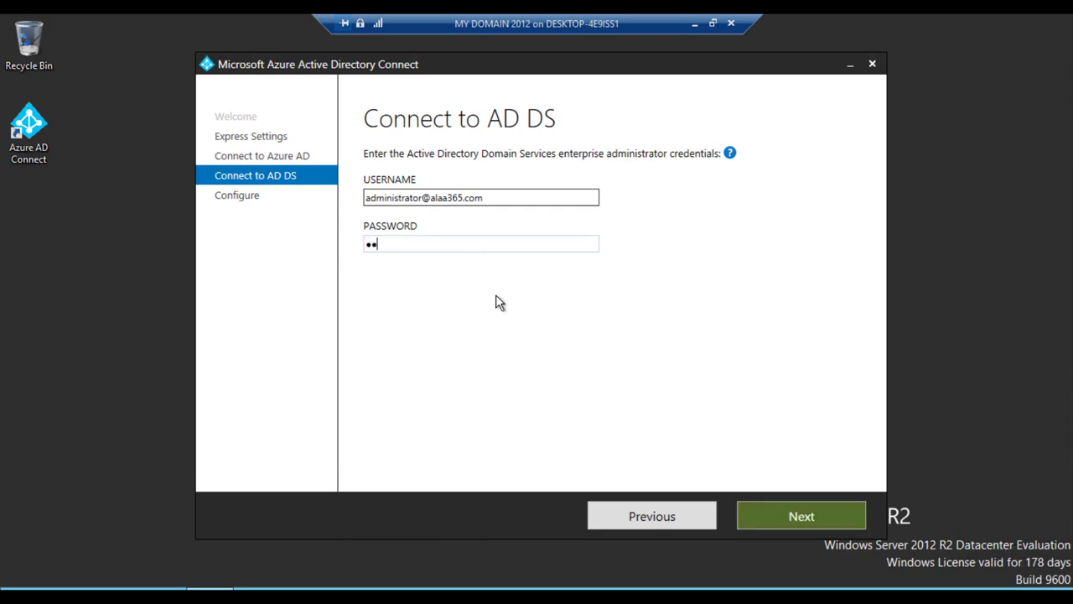
{"action": "type", "text": "•••"}
{"action": "left_click", "coordinate": [814, 511]}
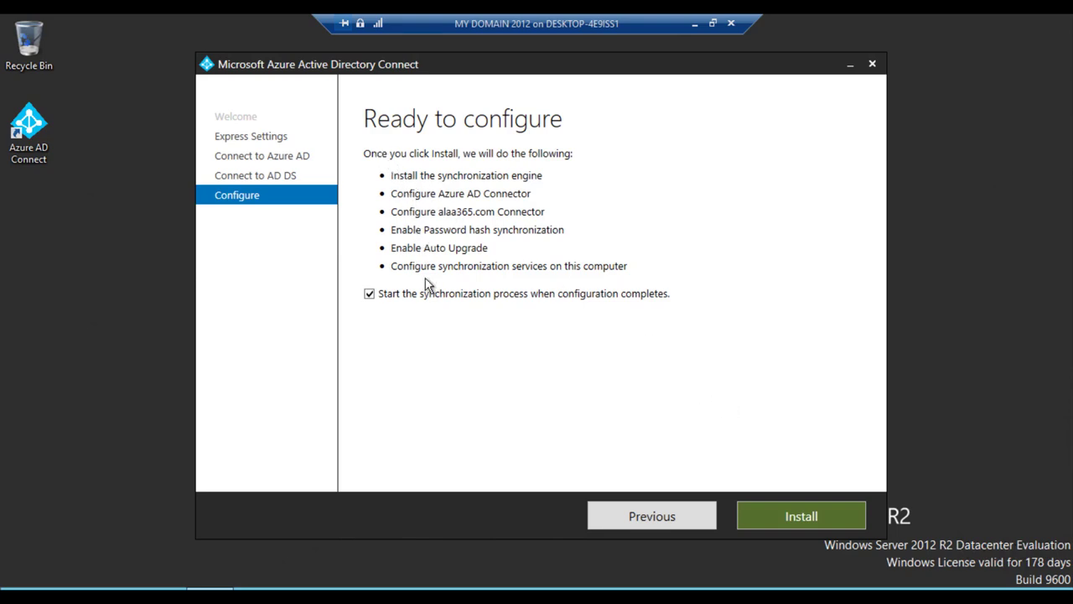
Step: Install with 'Start the synchronization process' left checked, running until configuration completes
{"action": "left_click", "coordinate": [791, 515]}
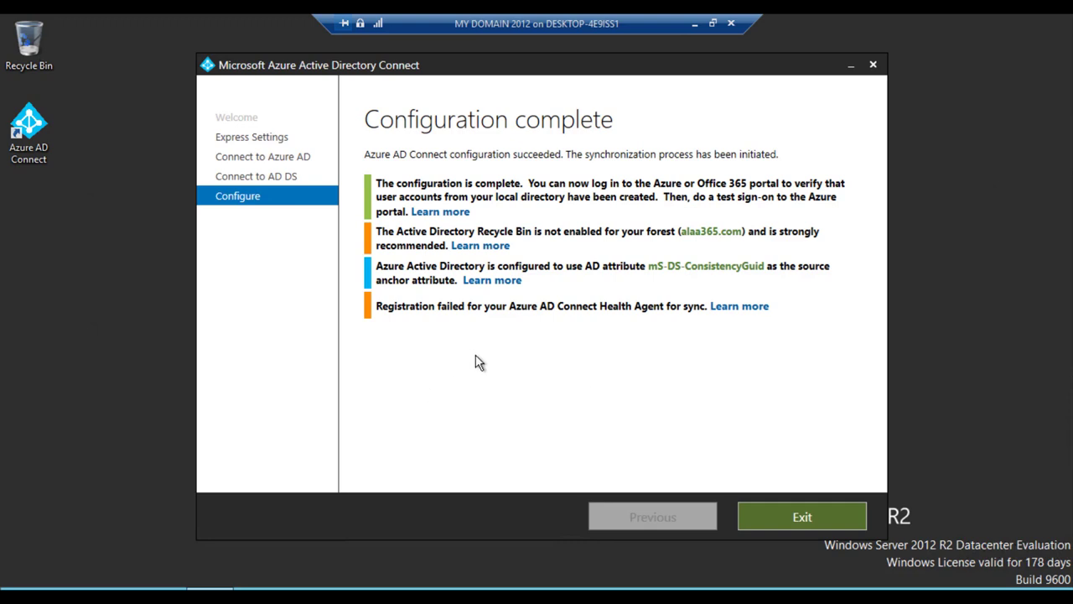
Step: Exit the finished Azure AD Connect wizard, refresh the server desktop, and minimize the remote session
{"action": "left_click", "coordinate": [795, 518]}
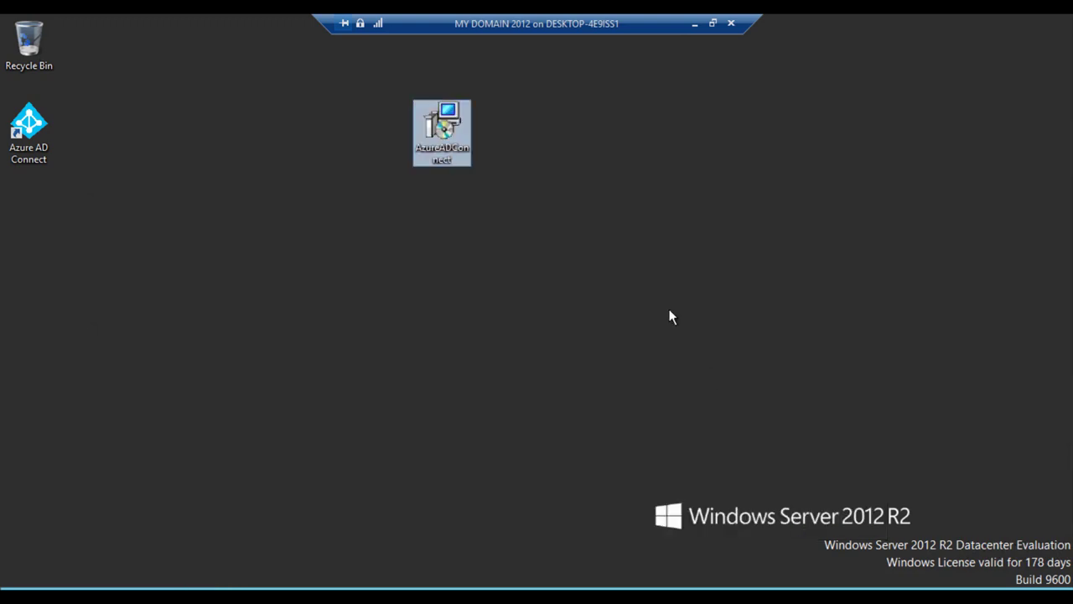
{"action": "right_click", "coordinate": [611, 182]}
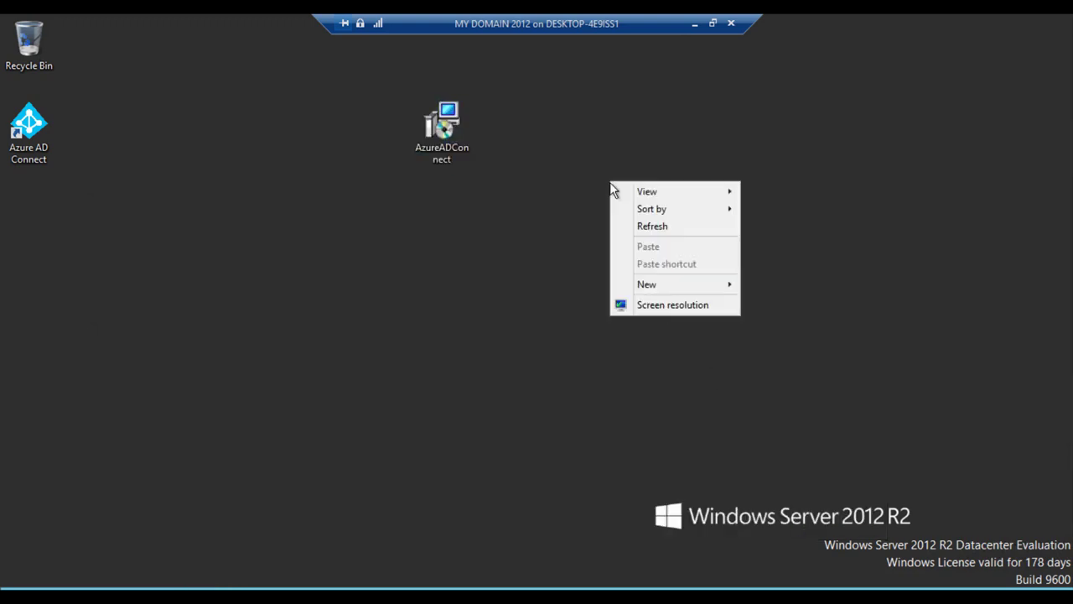
{"action": "left_click", "coordinate": [656, 228]}
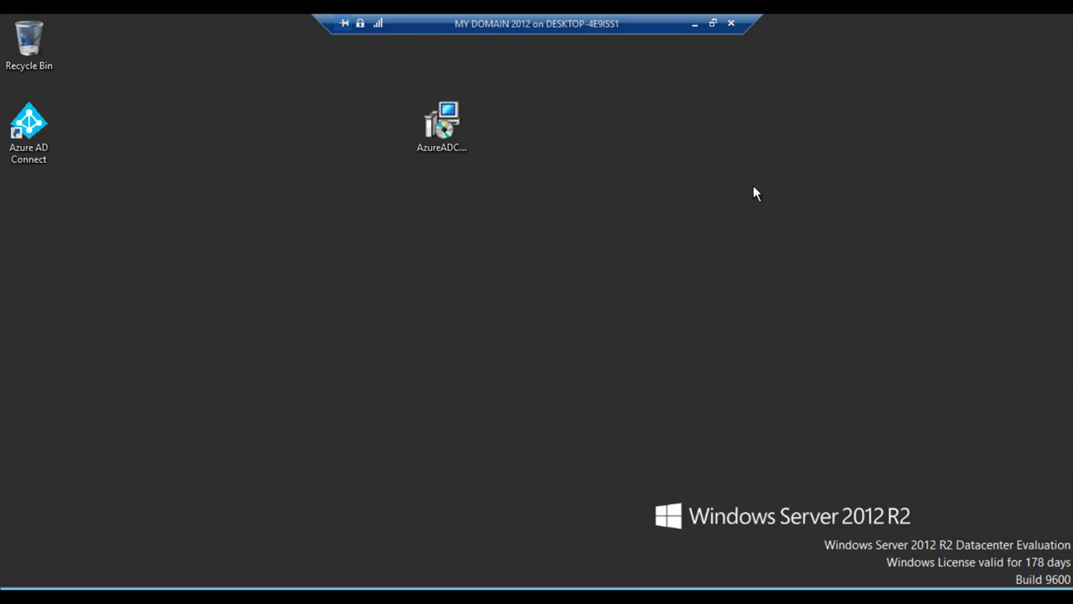
{"action": "left_click", "coordinate": [695, 26]}
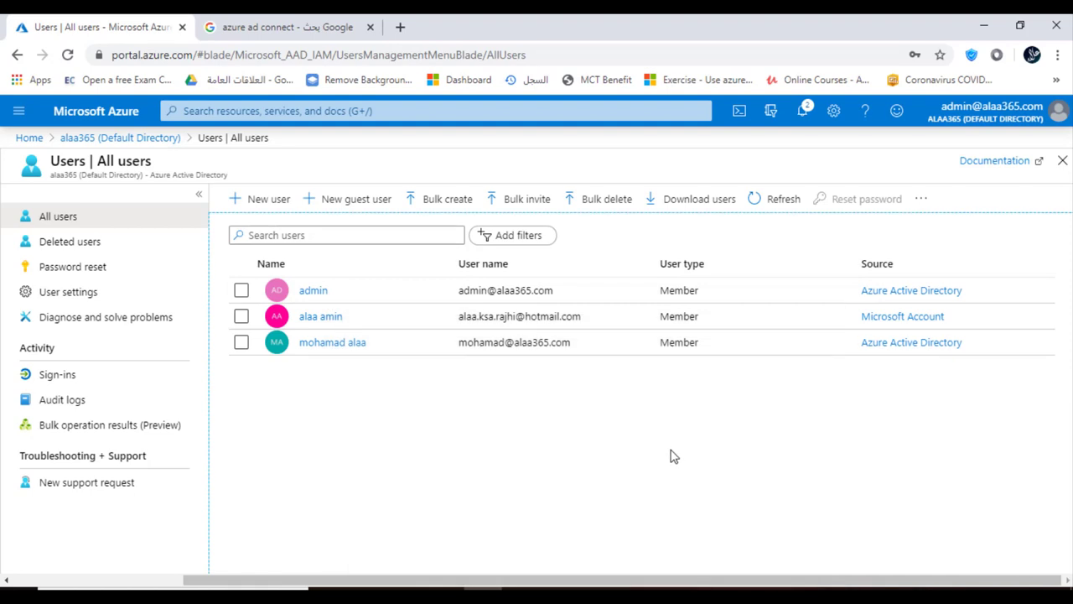
Step: Go back through the Default Directory overview to its Users list to show the synced accounts
{"action": "left_click", "coordinate": [93, 139]}
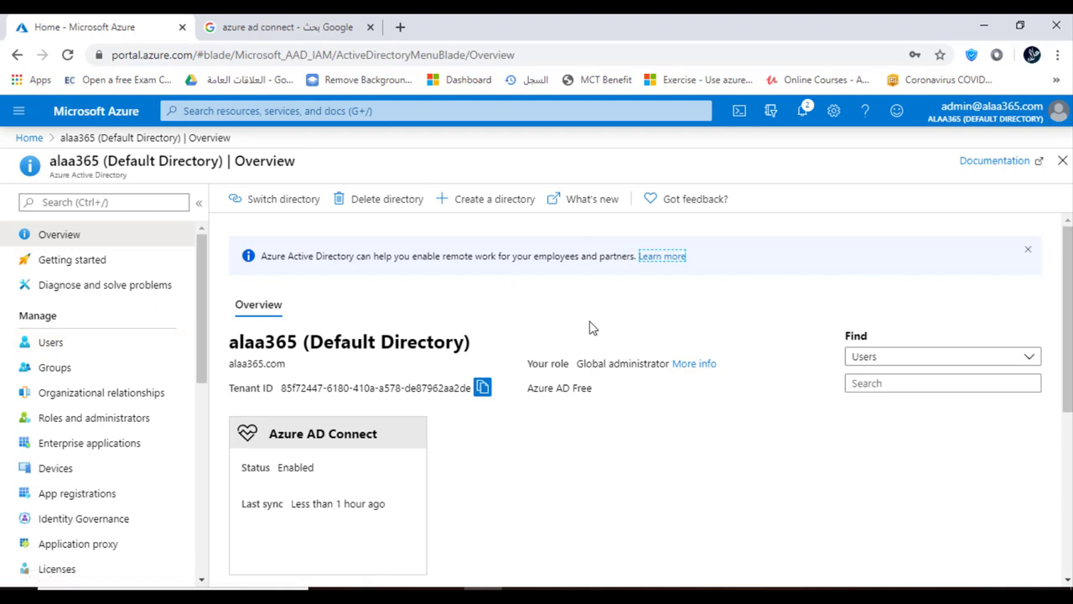
{"action": "left_click", "coordinate": [52, 344]}
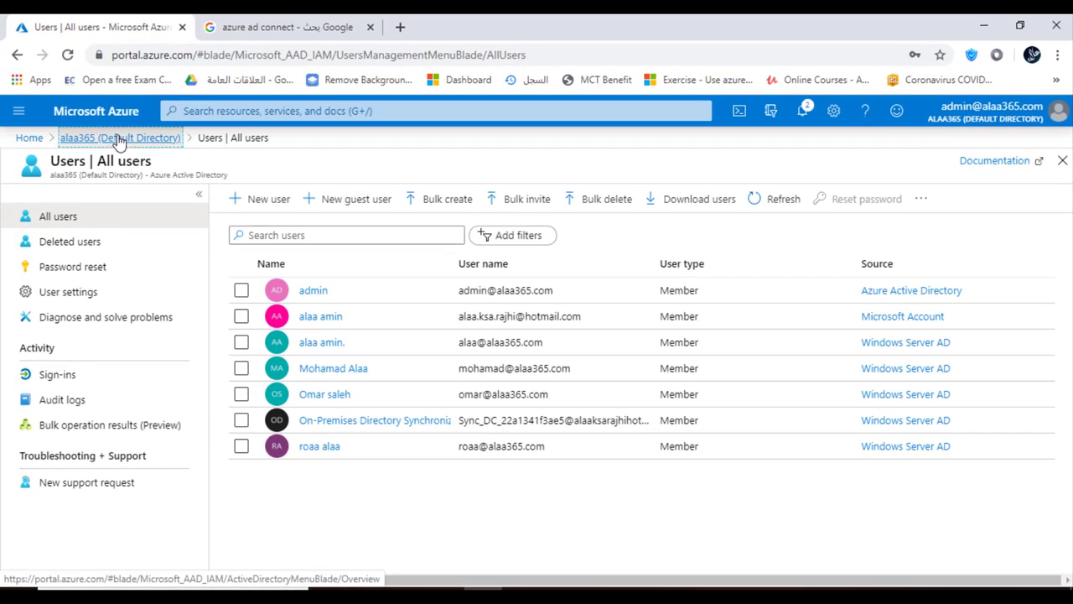
Step: Return to Default Directory and open Groups to list the synced groups like ADSyncAdmins and DnsAdmins
{"action": "left_click", "coordinate": [117, 138]}
{"action": "left_click", "coordinate": [54, 369]}
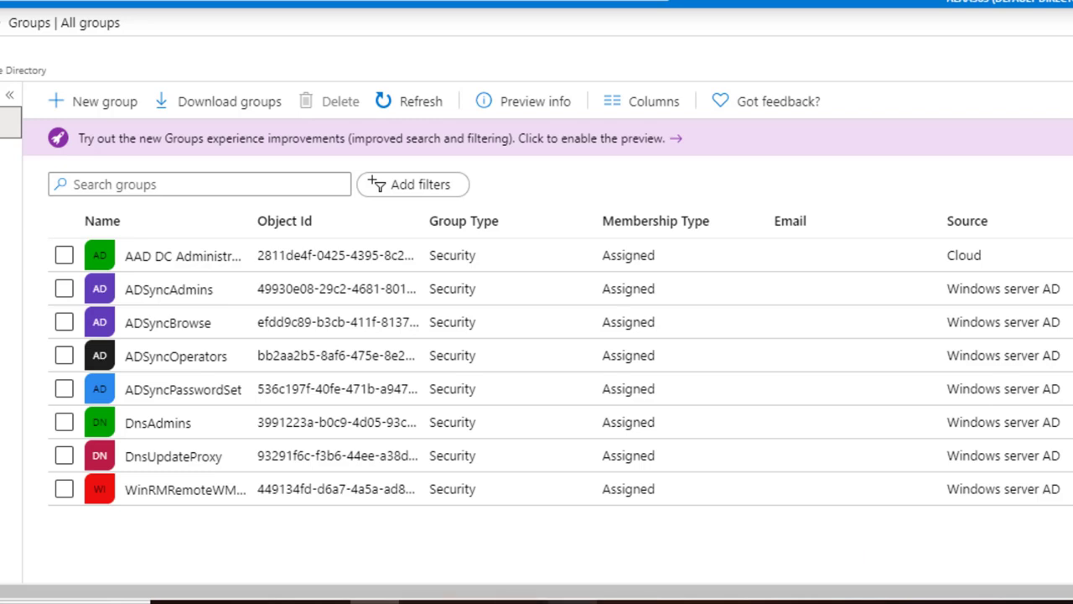
{"action": "mouse_move", "coordinate": [572, 602]}
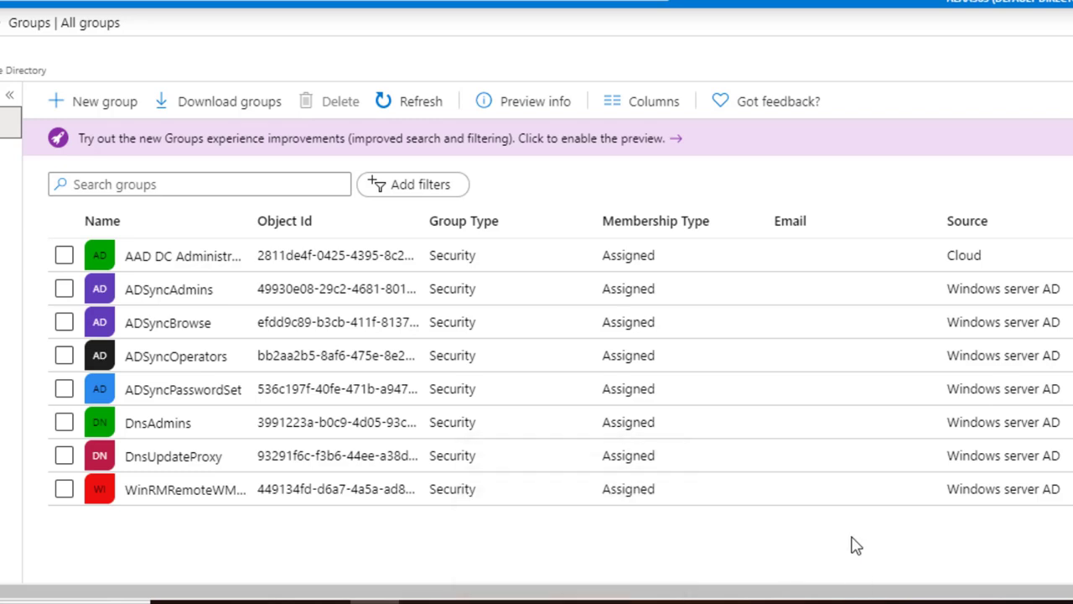